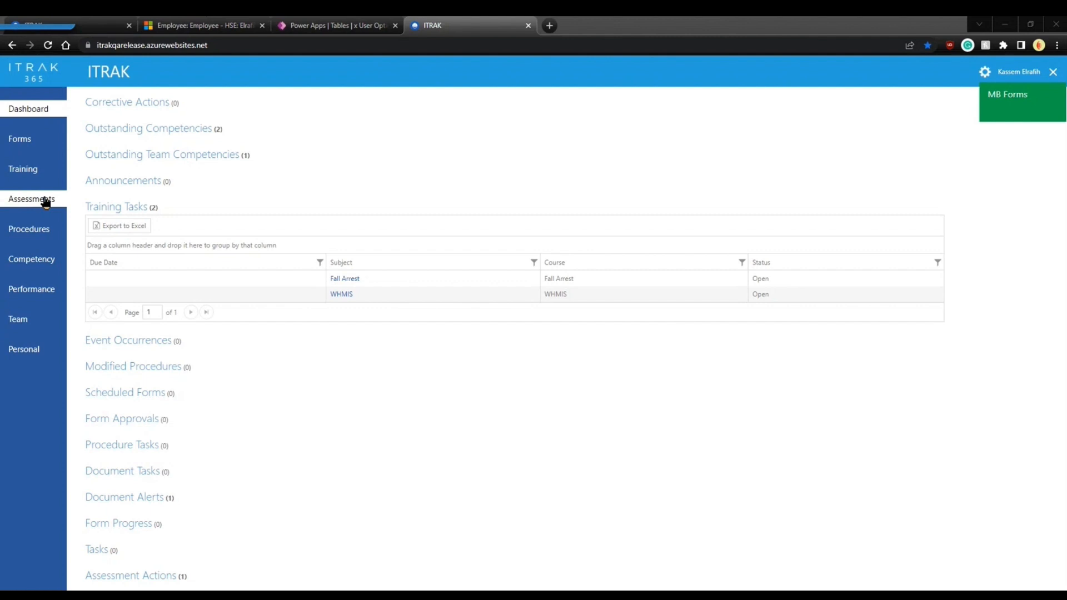
Go to the Assessments page listing the three published assessments.
left_click(46, 200)
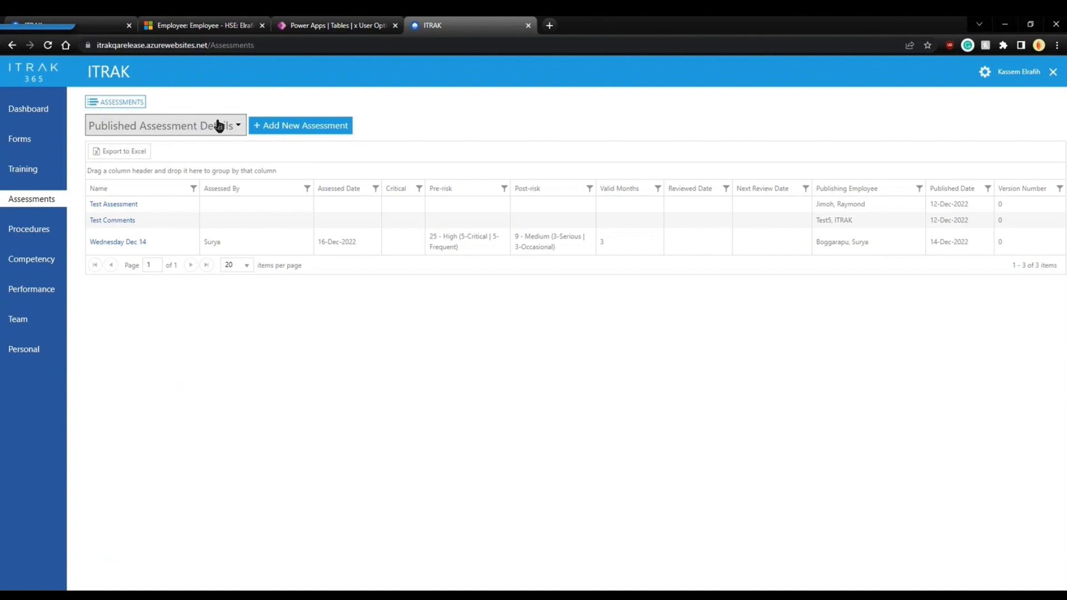
Check the available assessment views without switching, then start a blank new assessment.
left_click(222, 127)
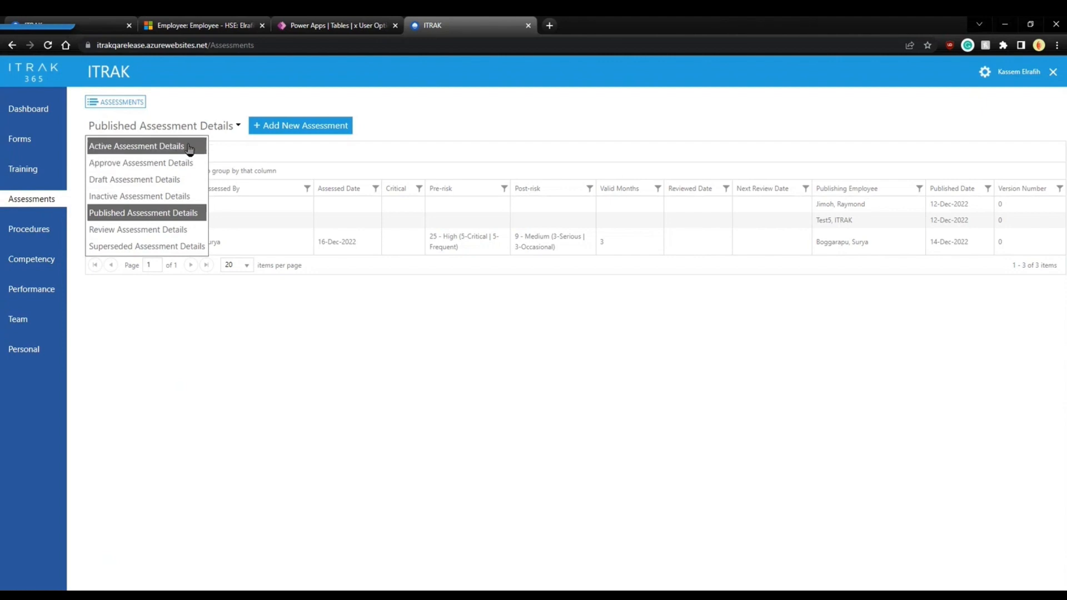
left_click(399, 125)
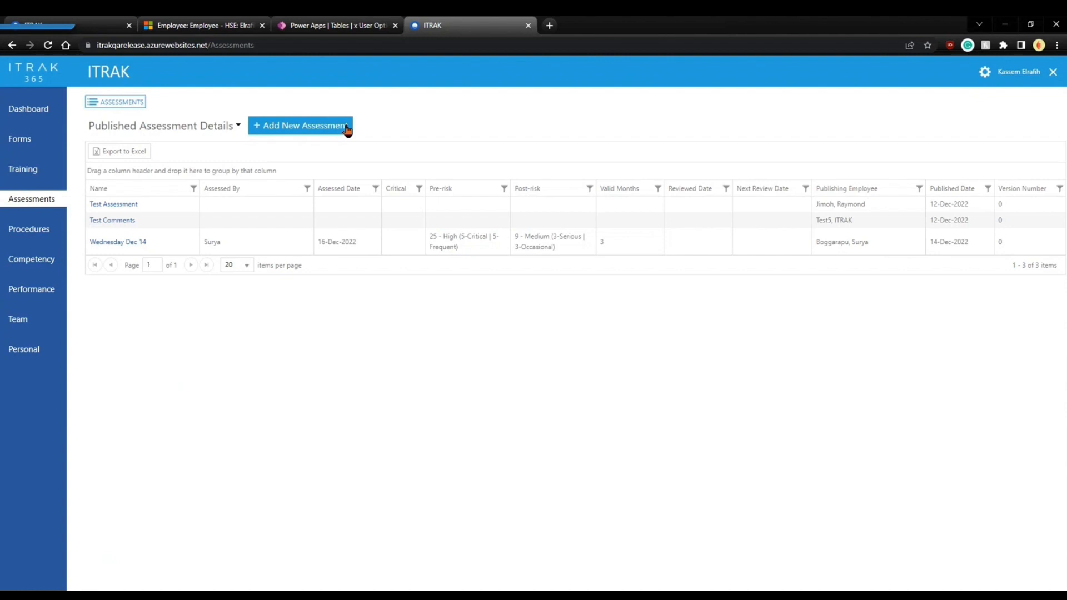
left_click(347, 128)
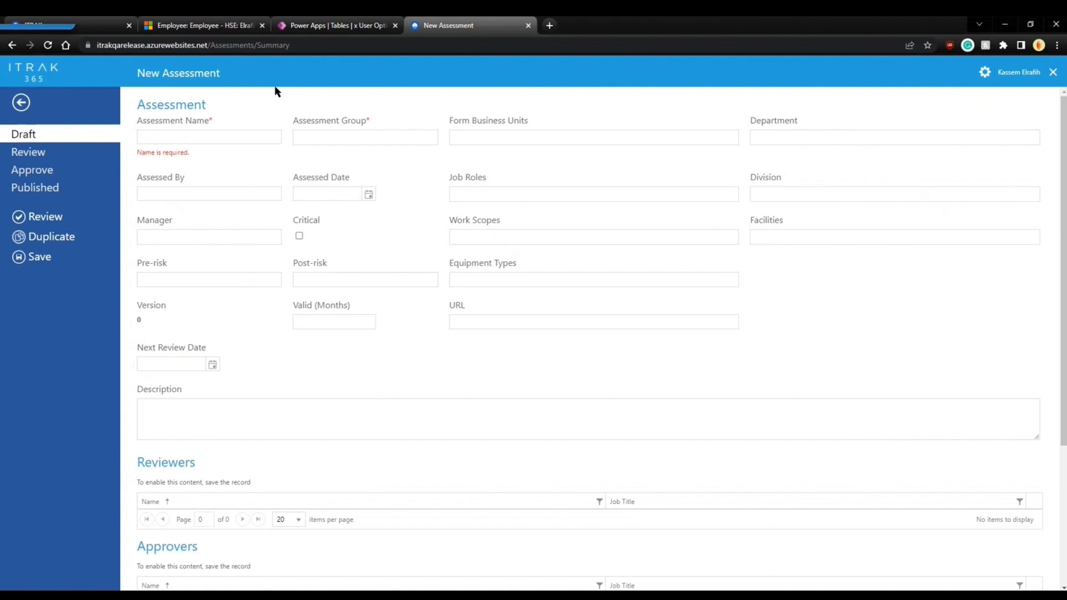
Enter 'Lifting and Hoisting' as the assessment name and choose the Facility Assessments group.
left_click(228, 135)
type("Lif")
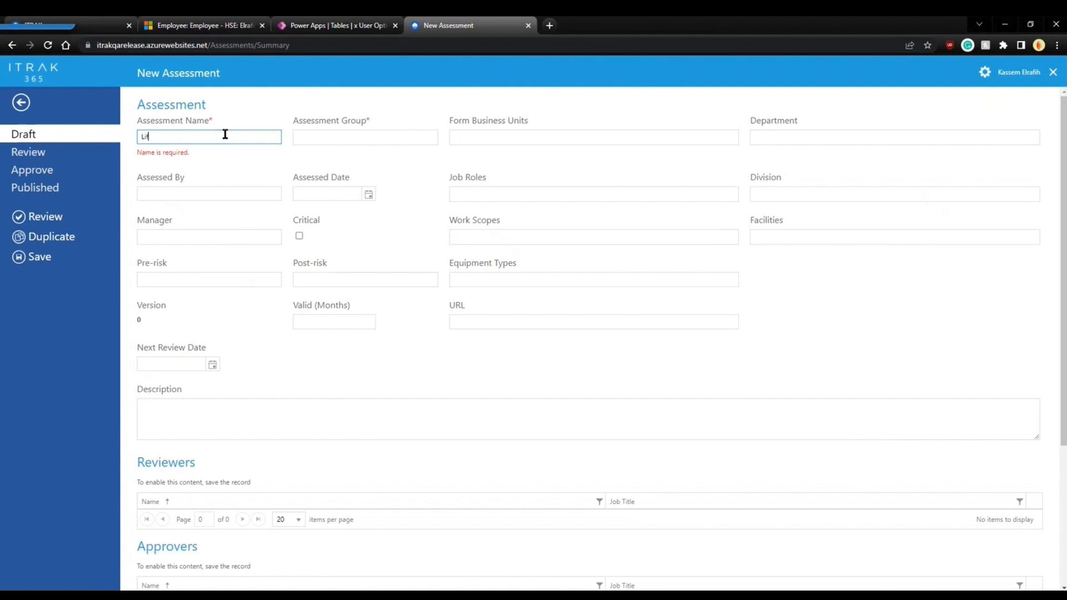
type("ting and Hoisting")
key("Tab")
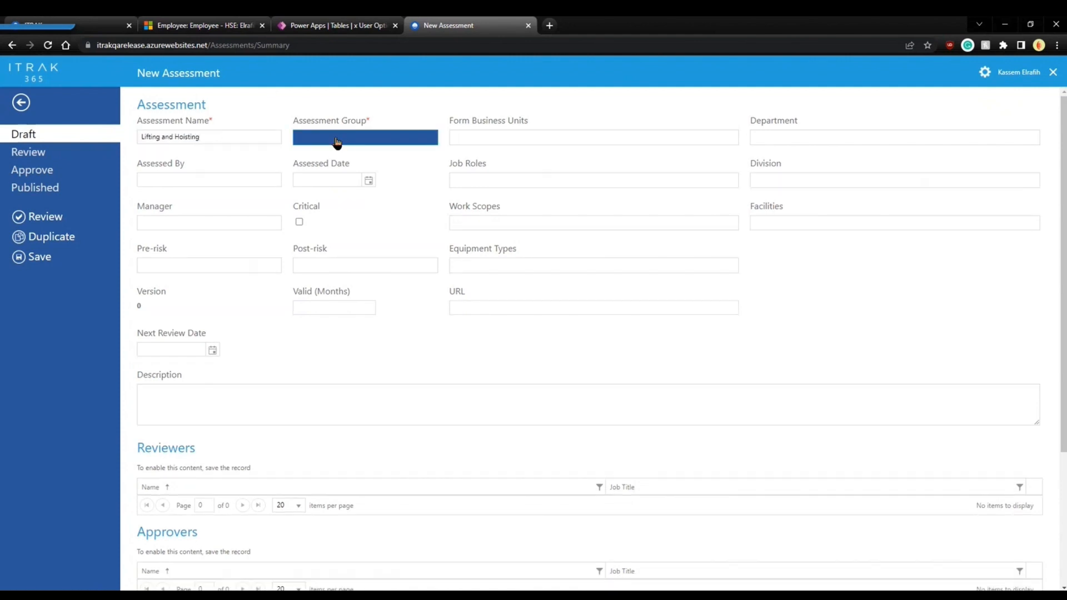
left_click(328, 137)
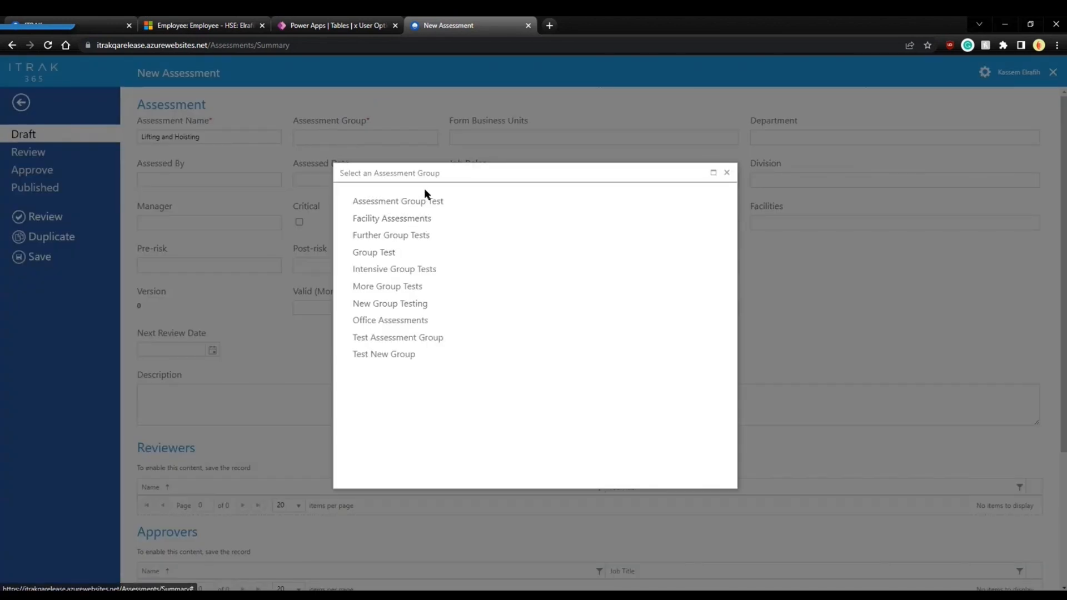
left_click(409, 220)
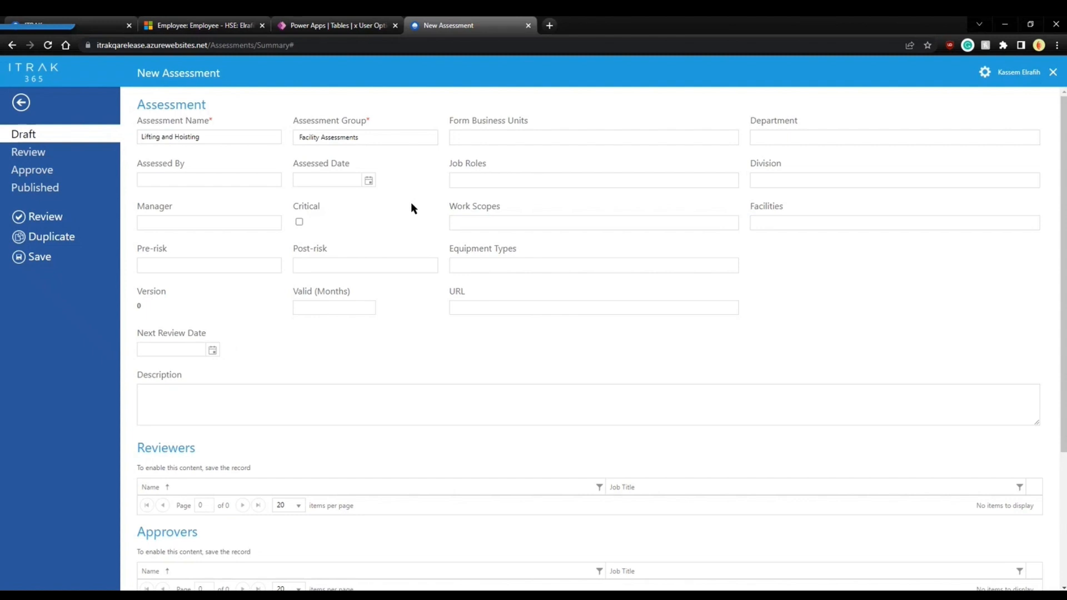
Set the form business units to Alberta only.
left_click(470, 145)
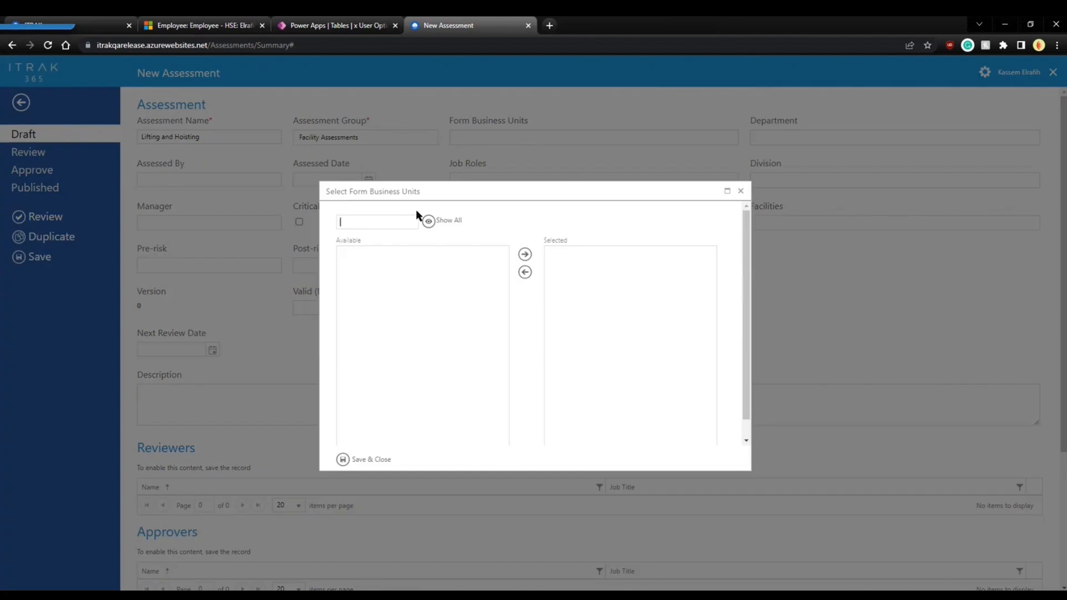
left_click(428, 221)
left_click(386, 251)
left_click(525, 254)
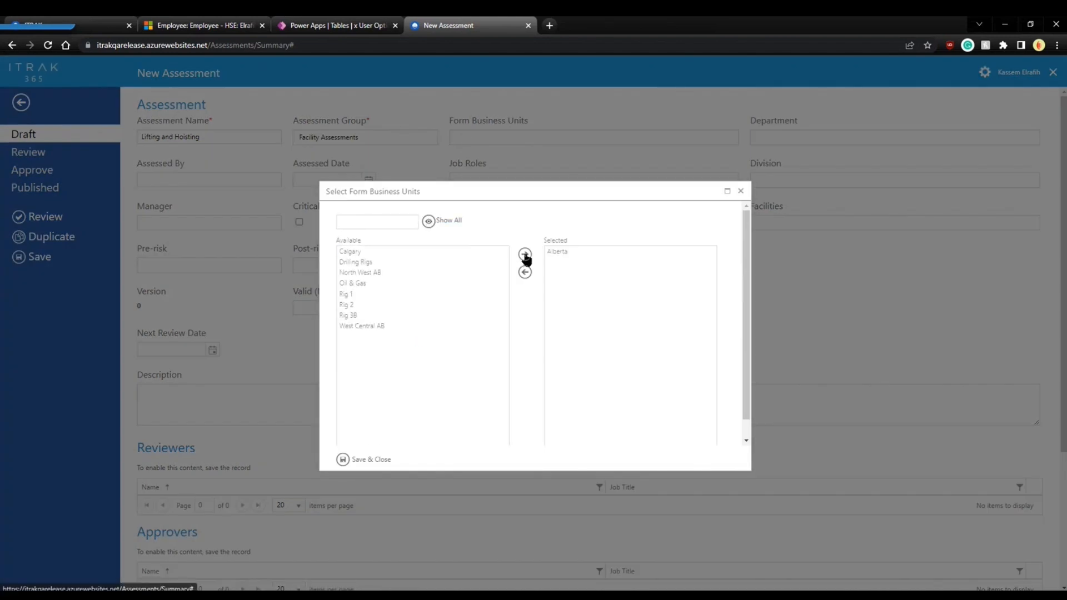
left_click(356, 253)
left_click(359, 272, "ctrl")
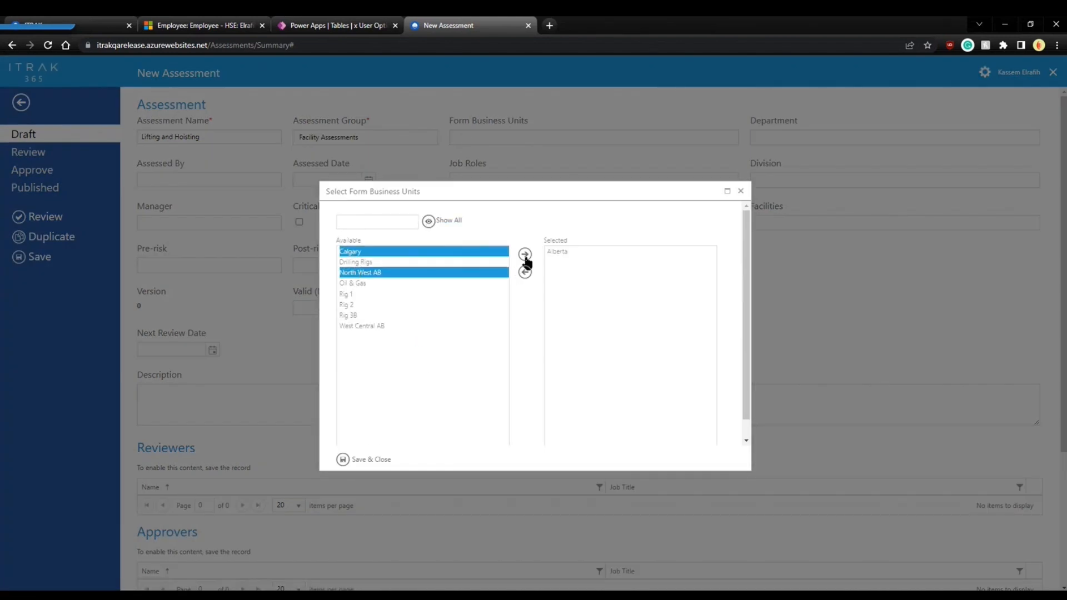
left_click(525, 256)
left_click(557, 261, "ctrl")
left_click(525, 272)
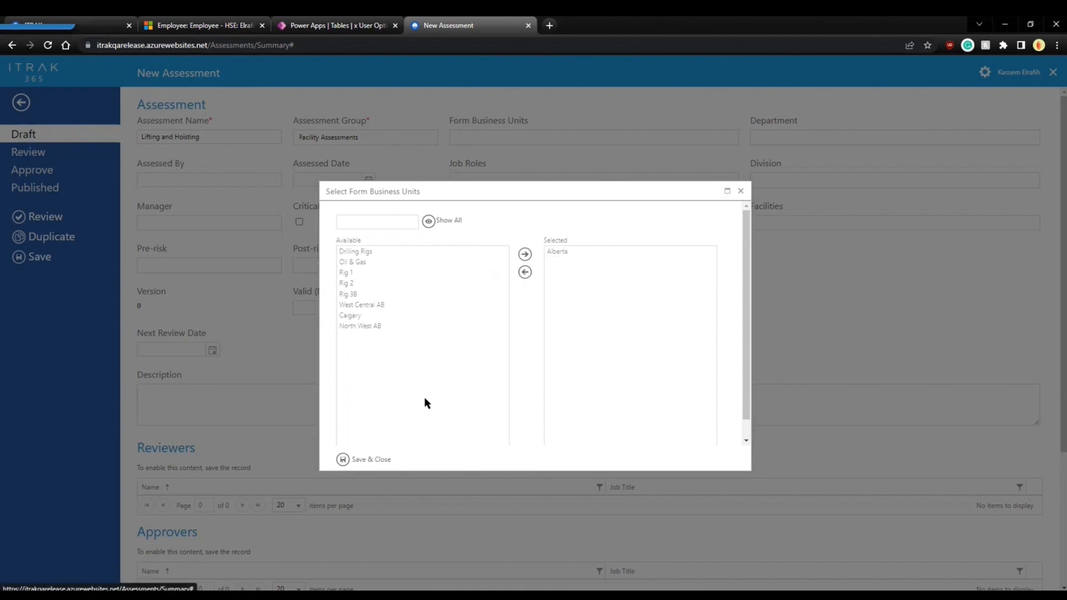
left_click(368, 460)
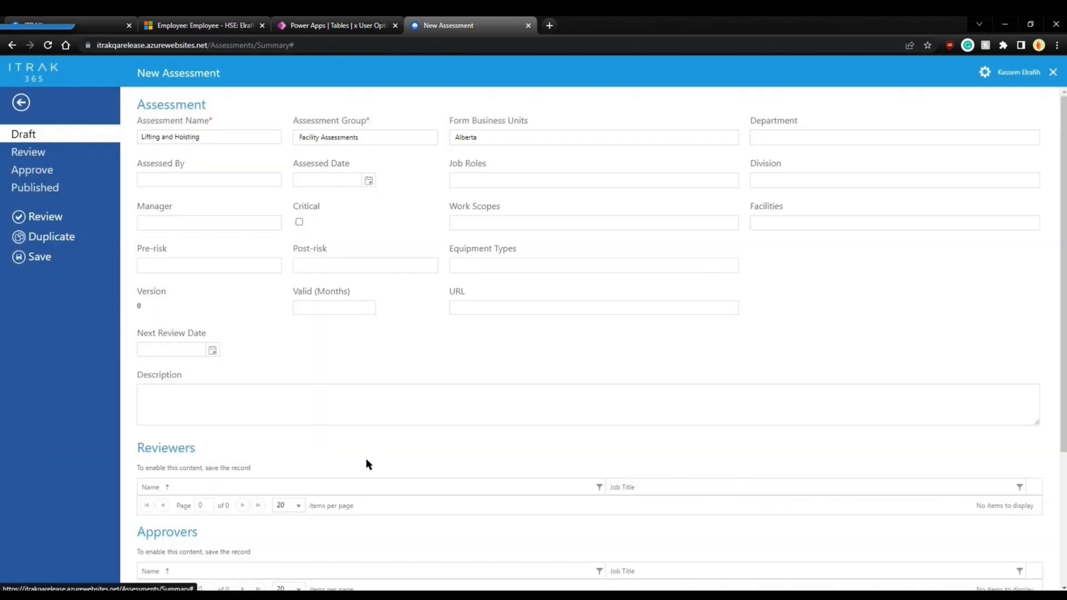
Add Consultants and Developers as departments and enter the assessor's name in Assessed By.
left_click(775, 142)
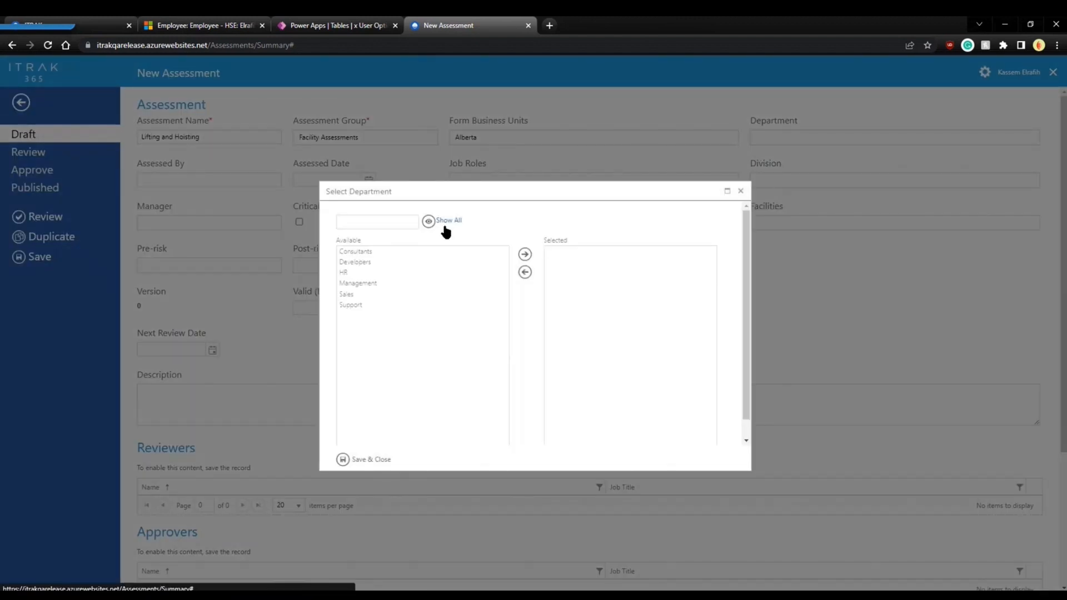
left_click(356, 251)
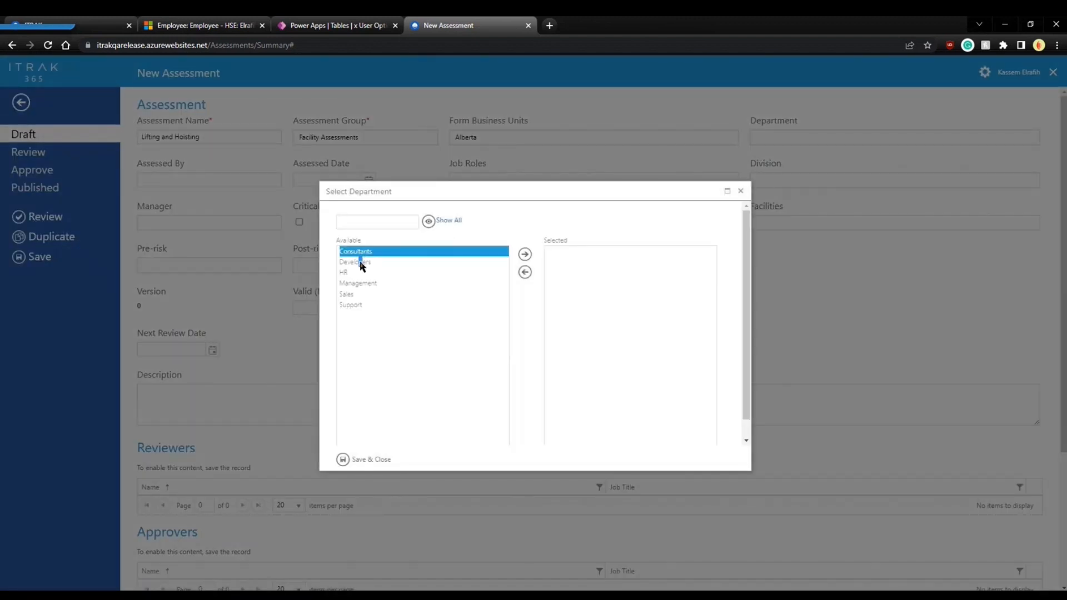
left_click(359, 261, "shift")
left_click(524, 254)
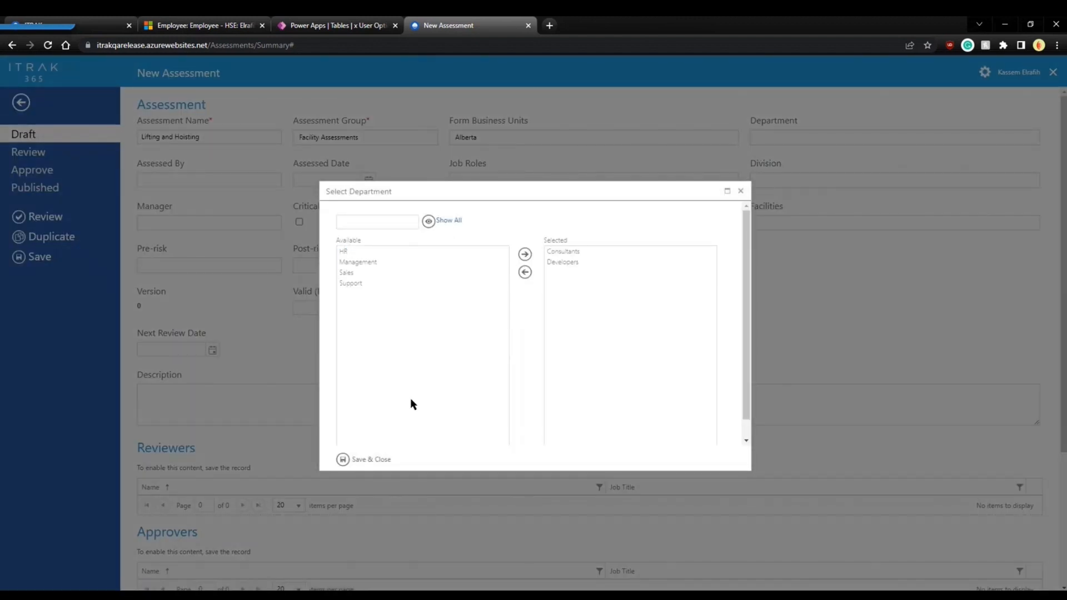
left_click(371, 459)
left_click(259, 179)
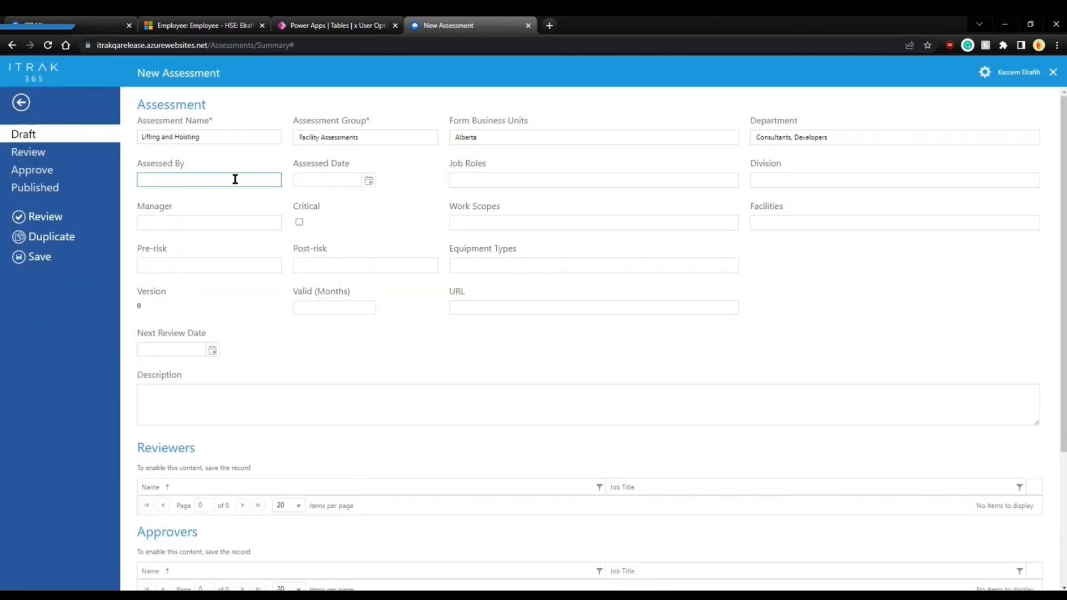
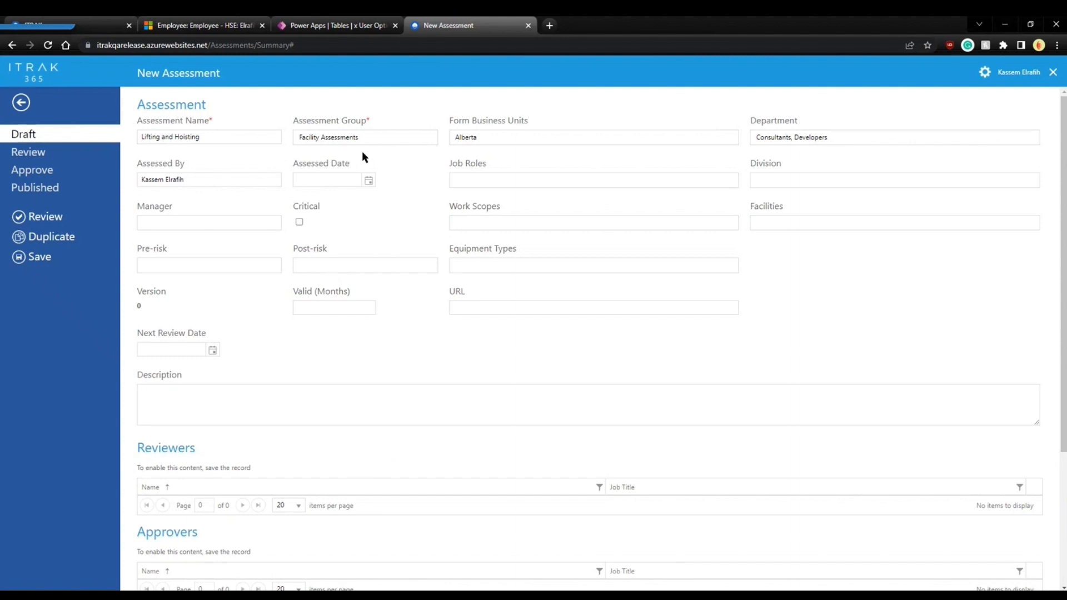
Set the assessed date to 01-Feb-2023 and the job roles to All Employees.
left_click(369, 180)
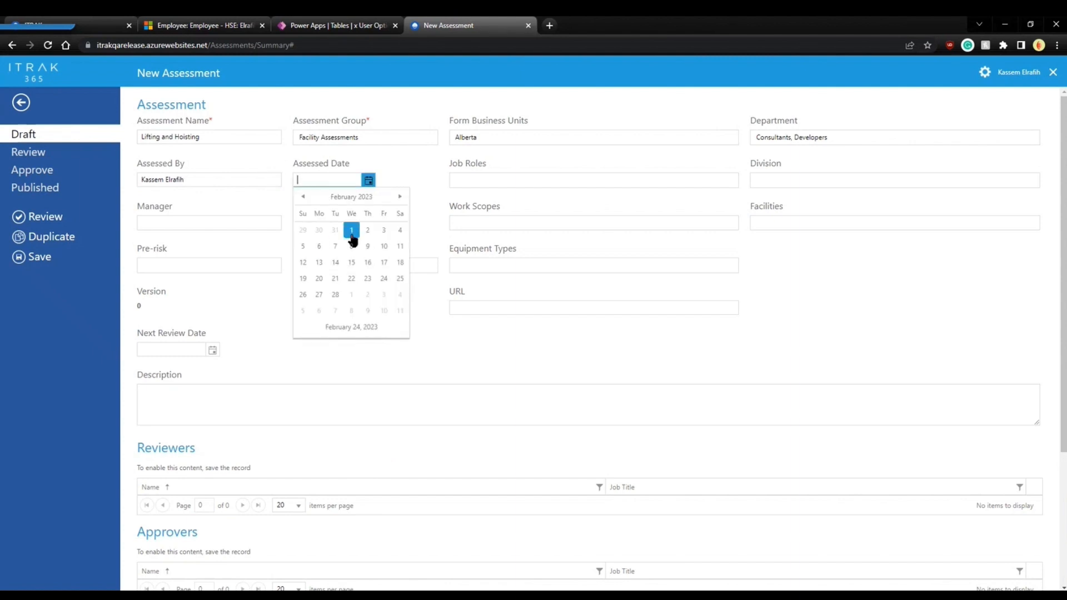
left_click(352, 232)
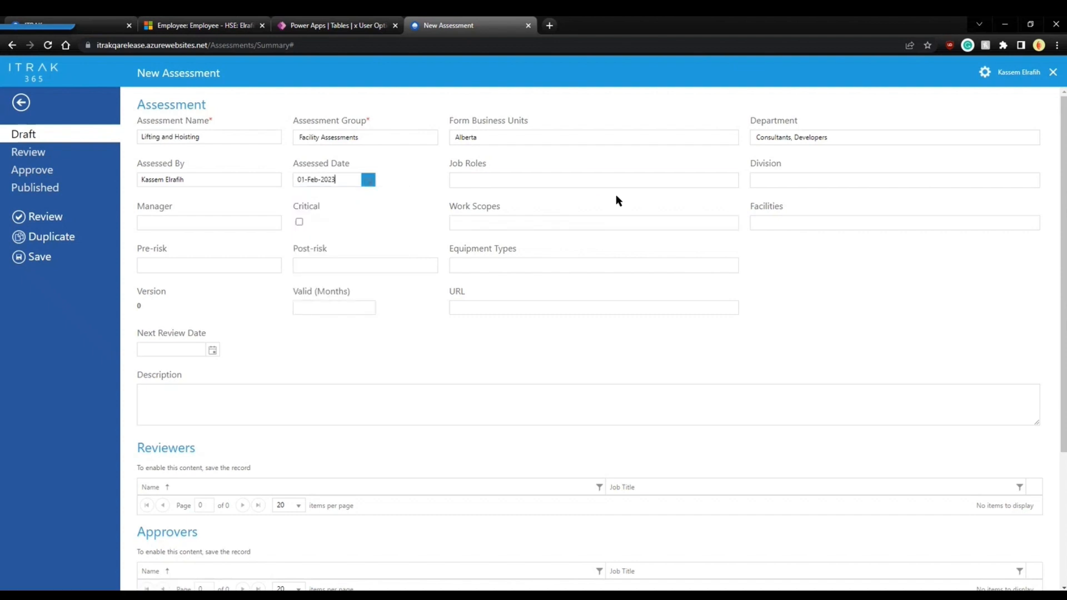
left_click(542, 181)
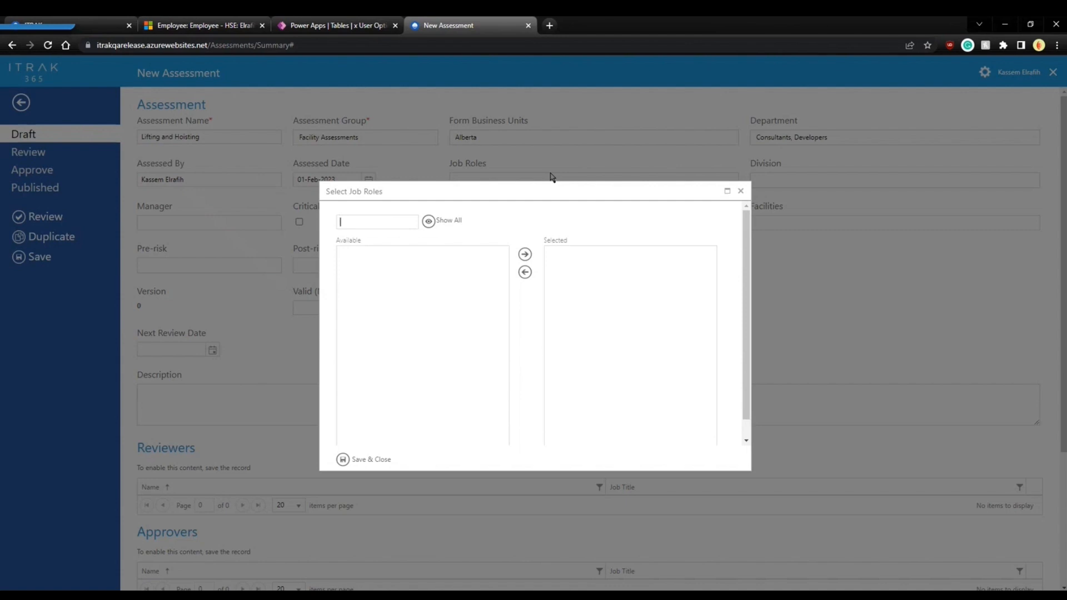
left_click(453, 224)
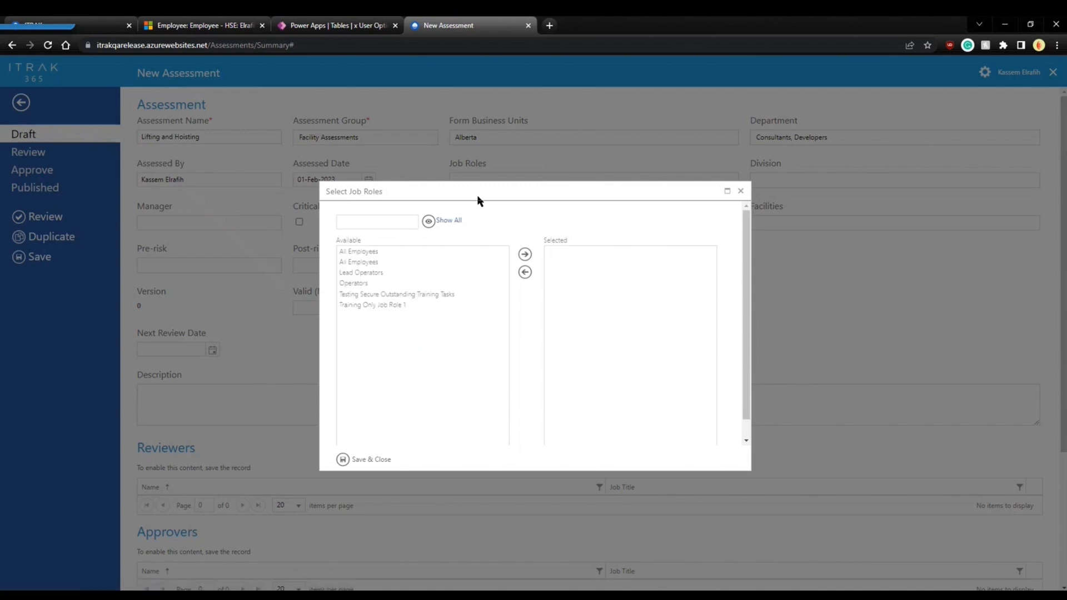
left_click(376, 251)
left_click(384, 253)
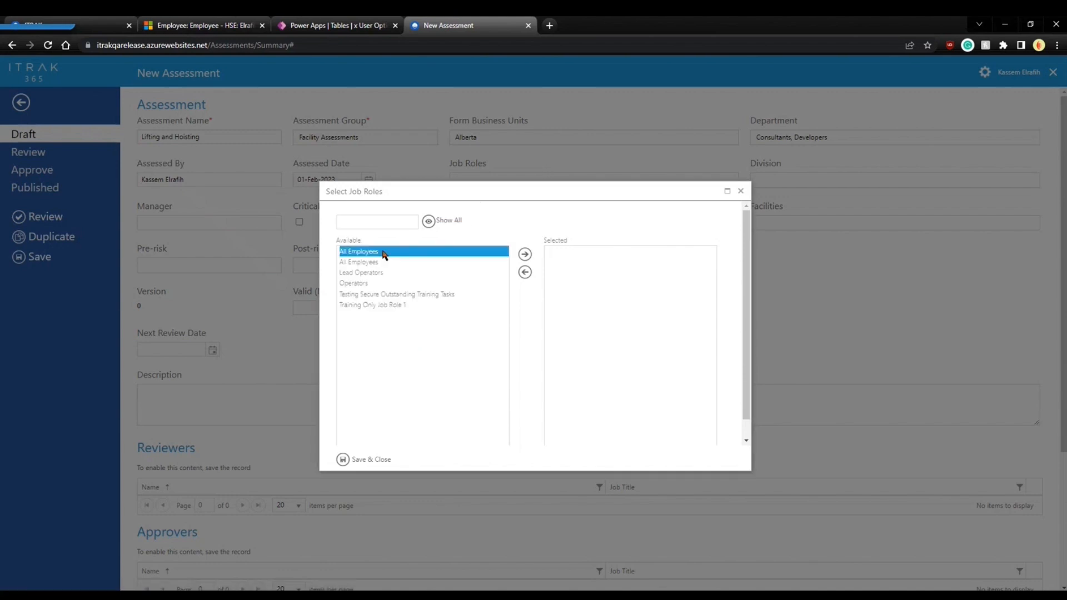
left_click(523, 255)
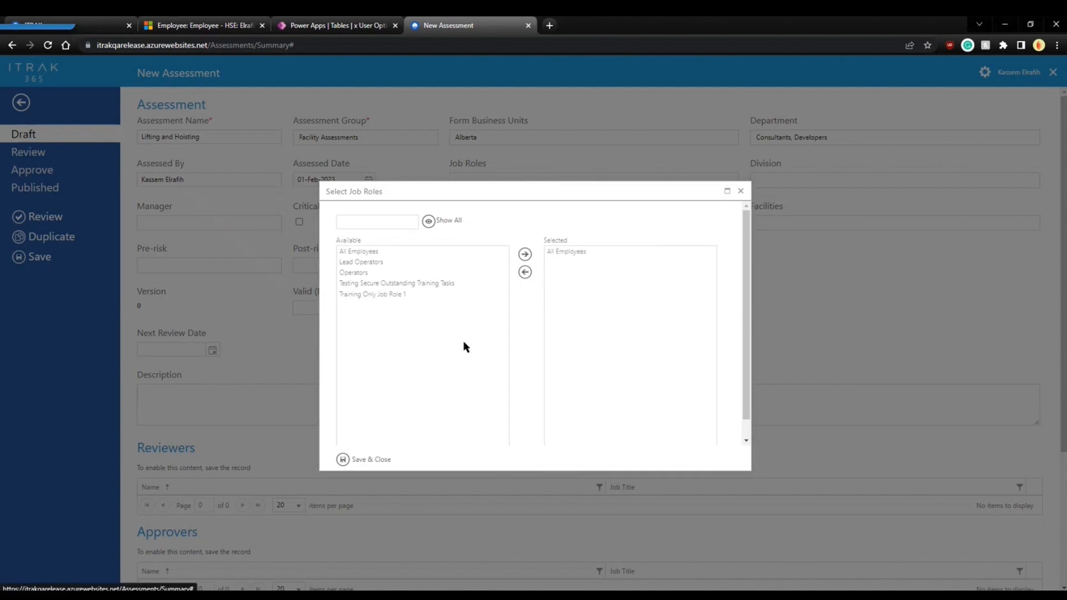
left_click(362, 460)
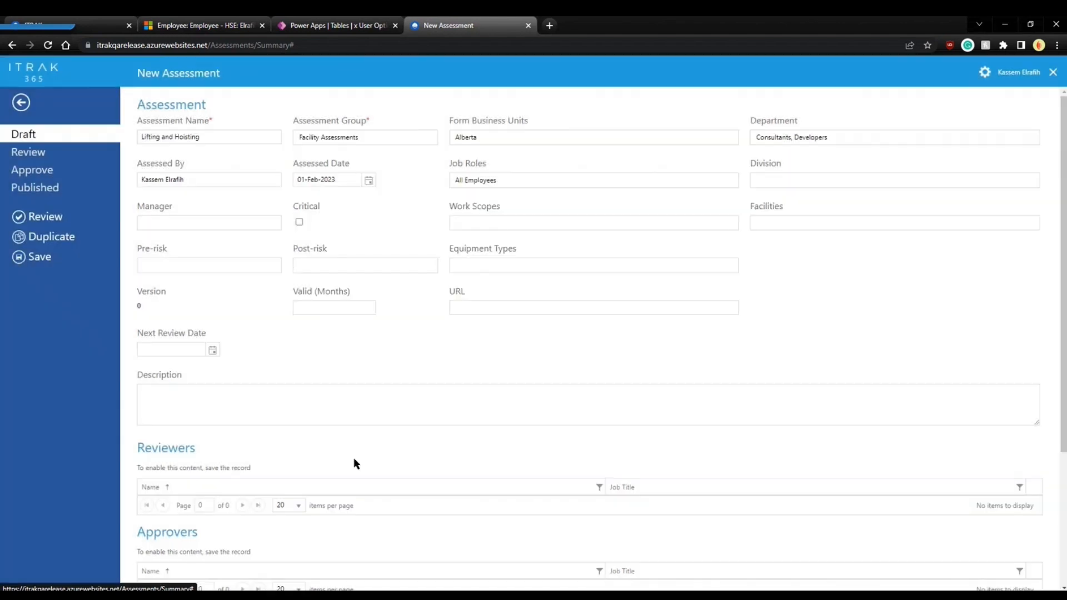
Set the Division to Eastern Canada Consultants.
left_click(843, 182)
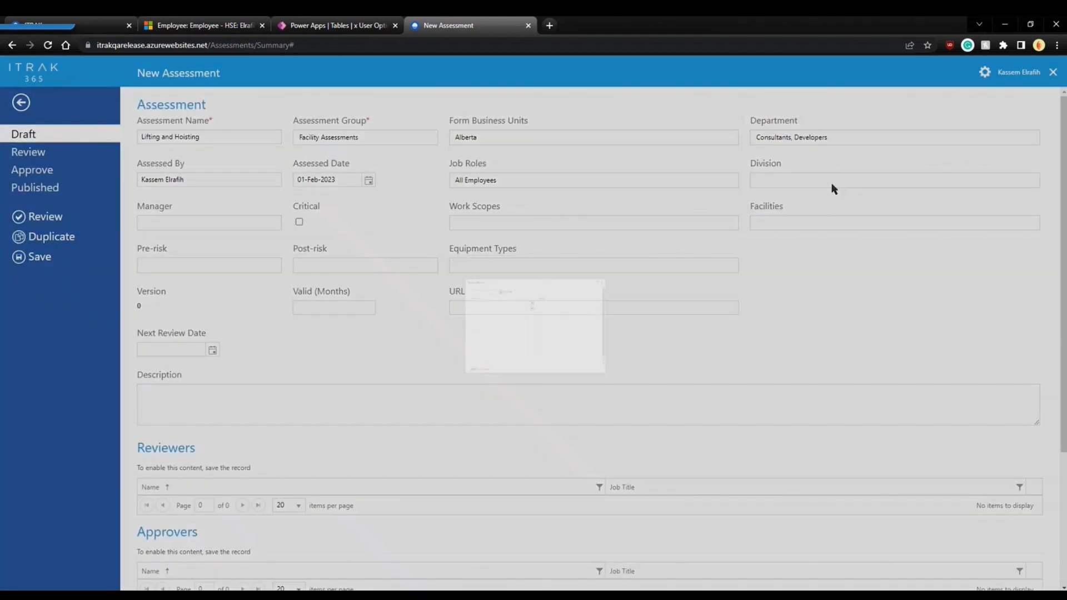
left_click(443, 221)
left_click(385, 255)
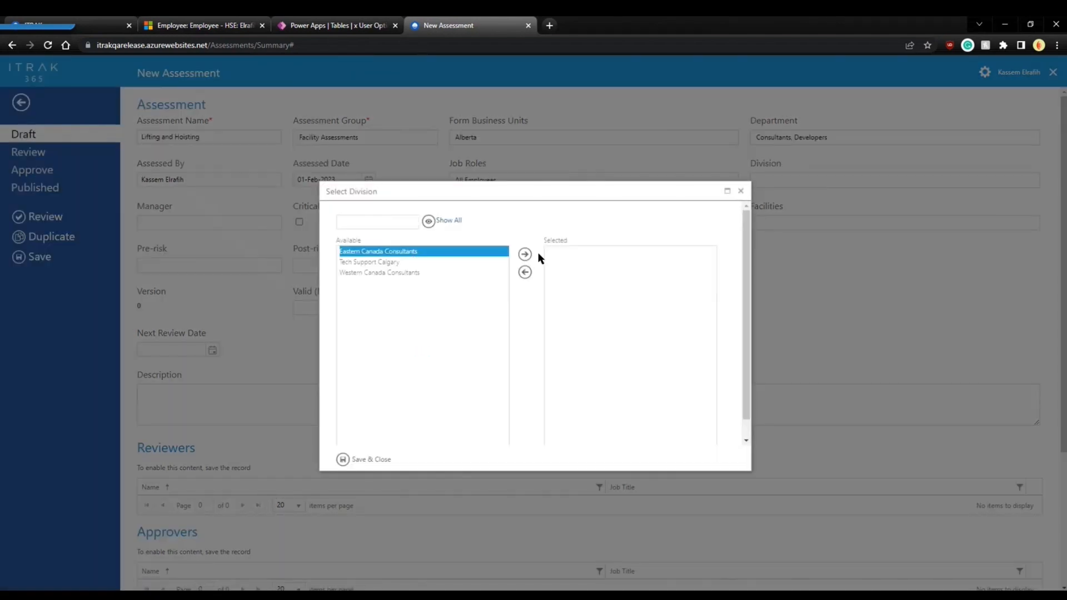
left_click(524, 254)
left_click(371, 460)
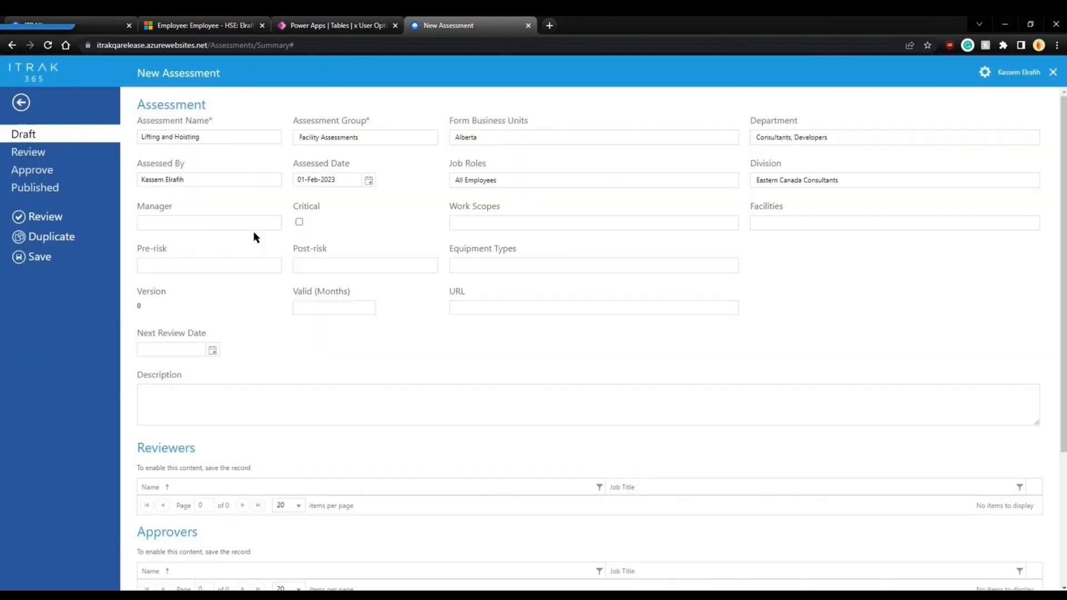
left_click(255, 228)
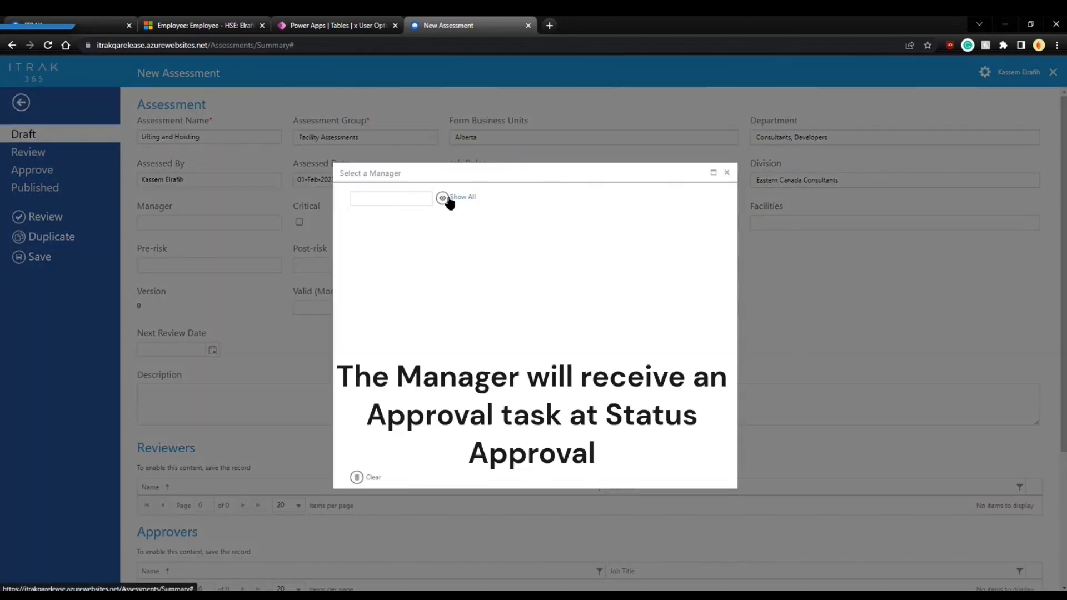
Assign the searched employee as manager and mark the assessment Critical.
left_click(447, 200)
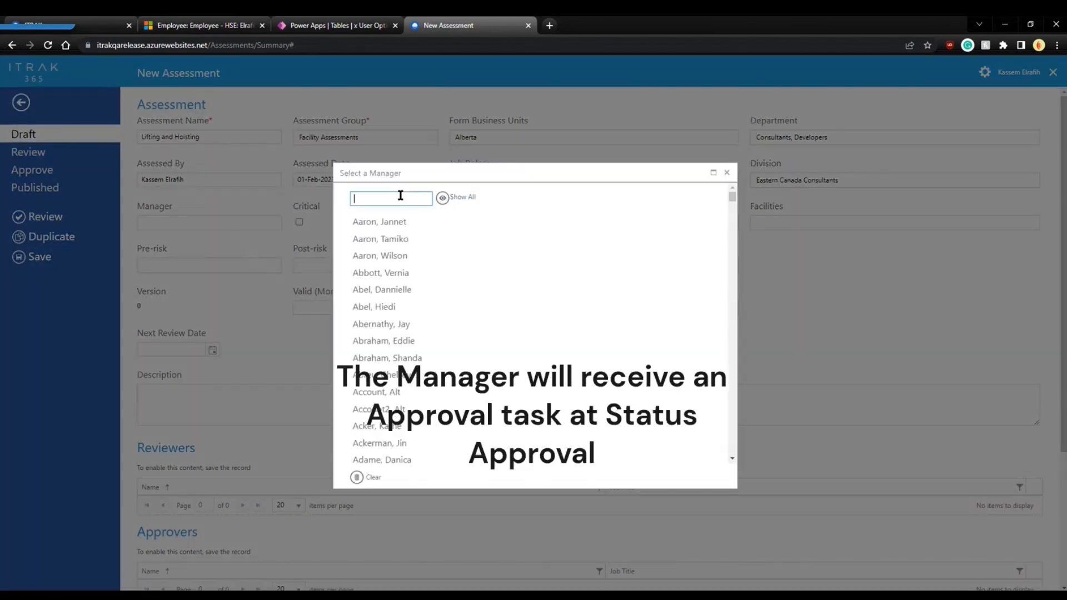
type("darren")
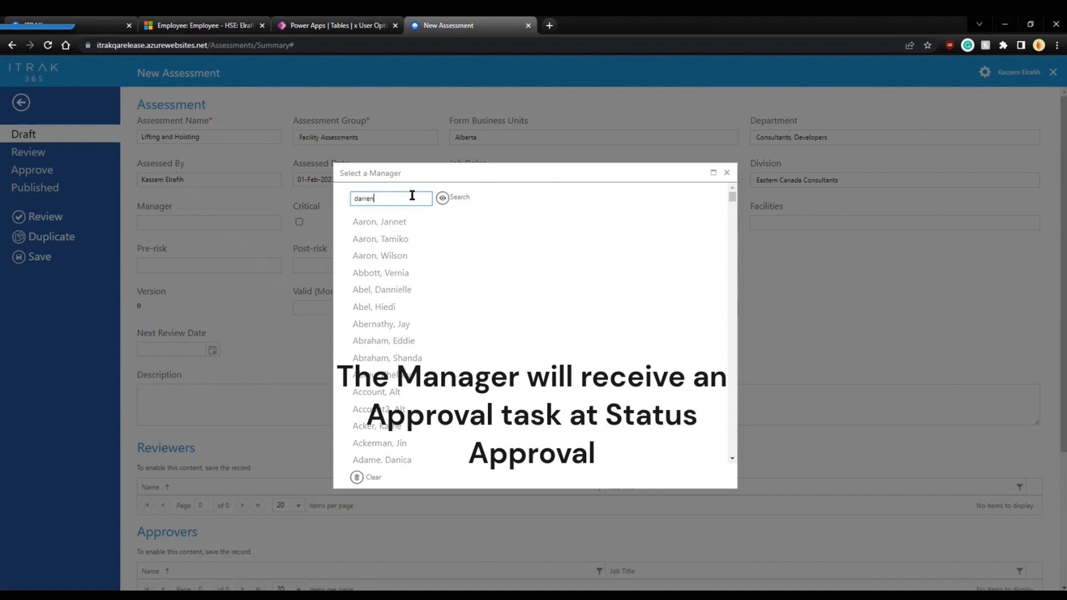
key("Return")
left_click(389, 223)
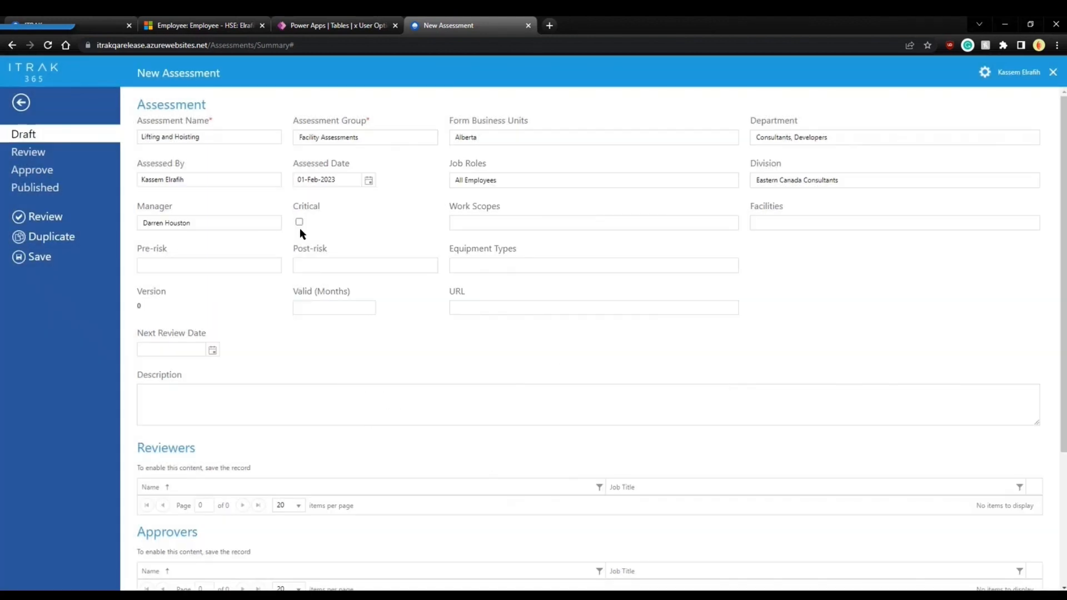
left_click(299, 222)
left_click(299, 222)
left_click(299, 222)
left_click(299, 222)
left_click(299, 222)
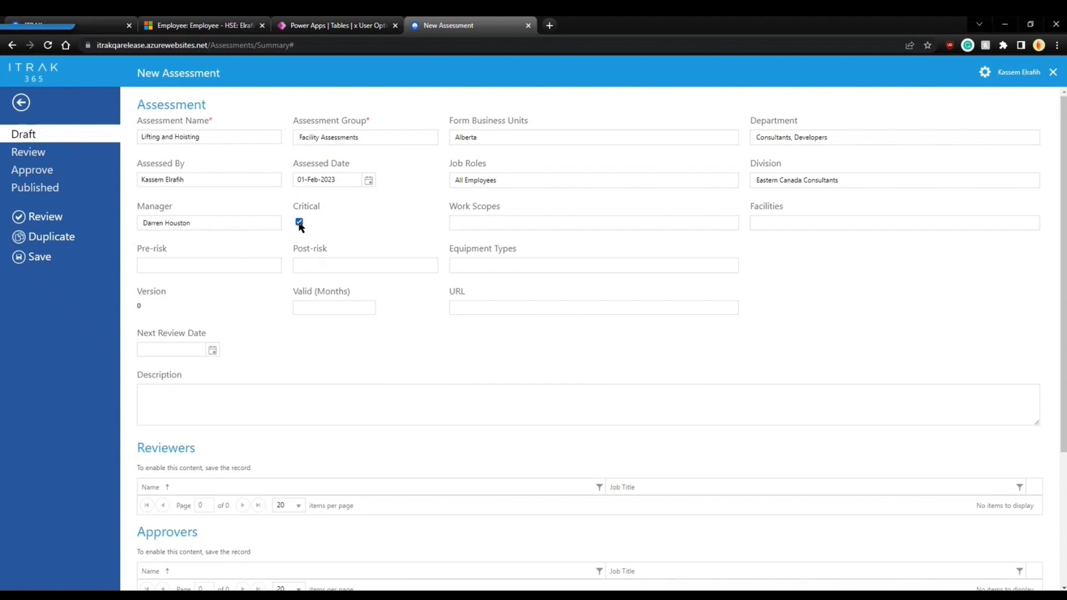
Set the work scope to Facility Work Scope.
left_click(622, 230)
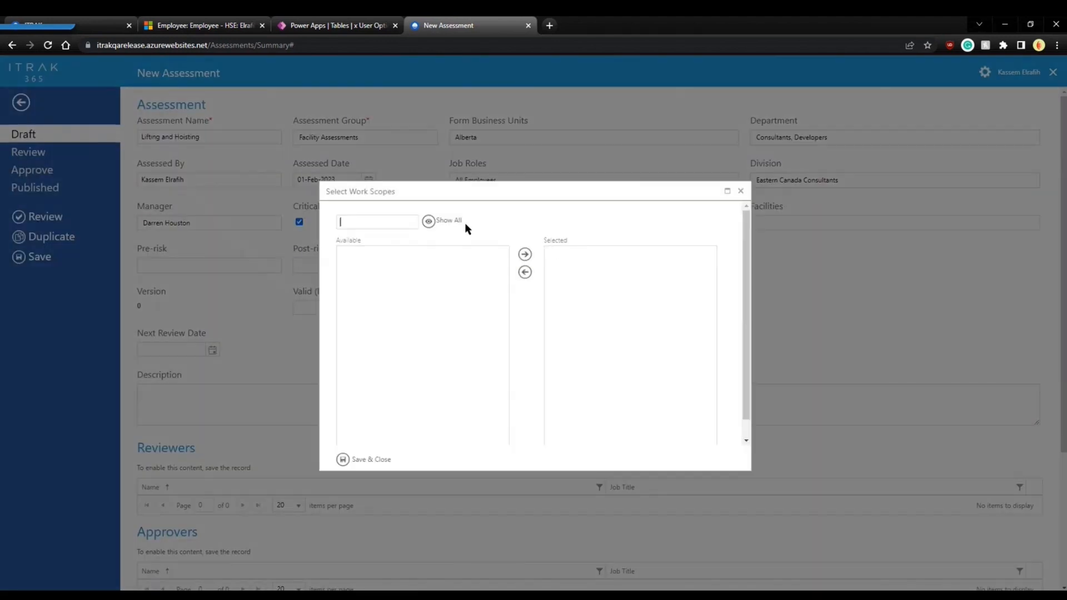
left_click(430, 222)
left_click(371, 252)
left_click(521, 256)
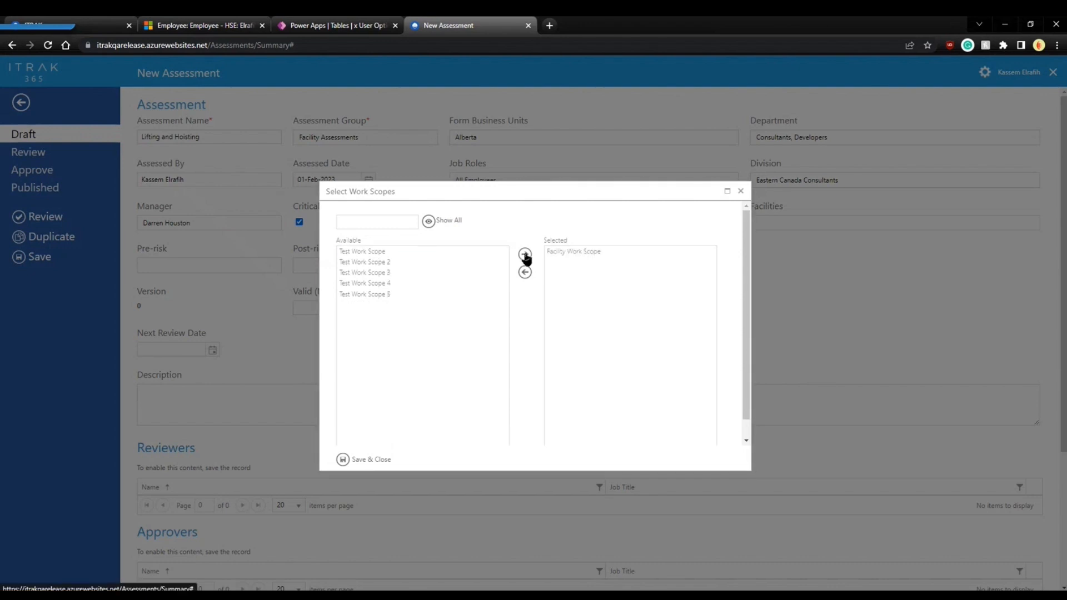
left_click(361, 457)
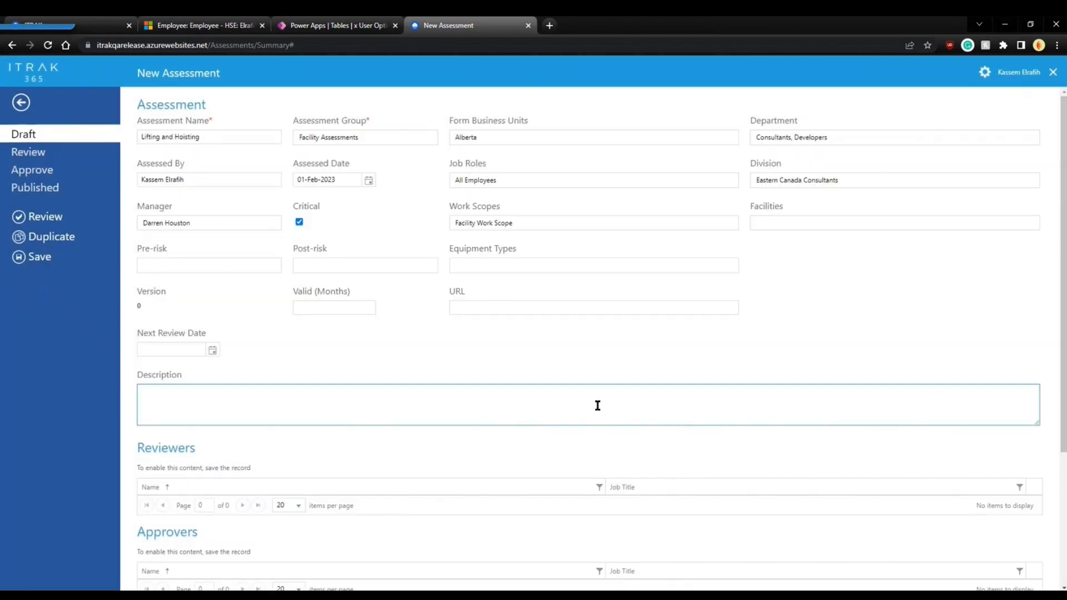
Add East Warehouse and Main Warehouse as the facilities.
left_click(750, 225)
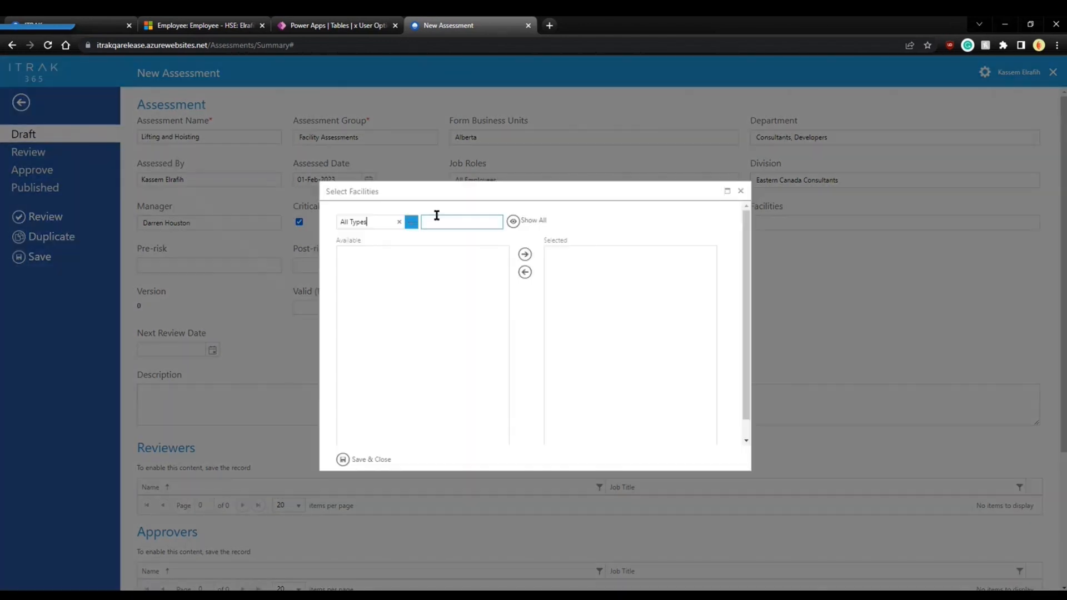
left_click(513, 221)
left_click(365, 251)
left_click(362, 262, "ctrl")
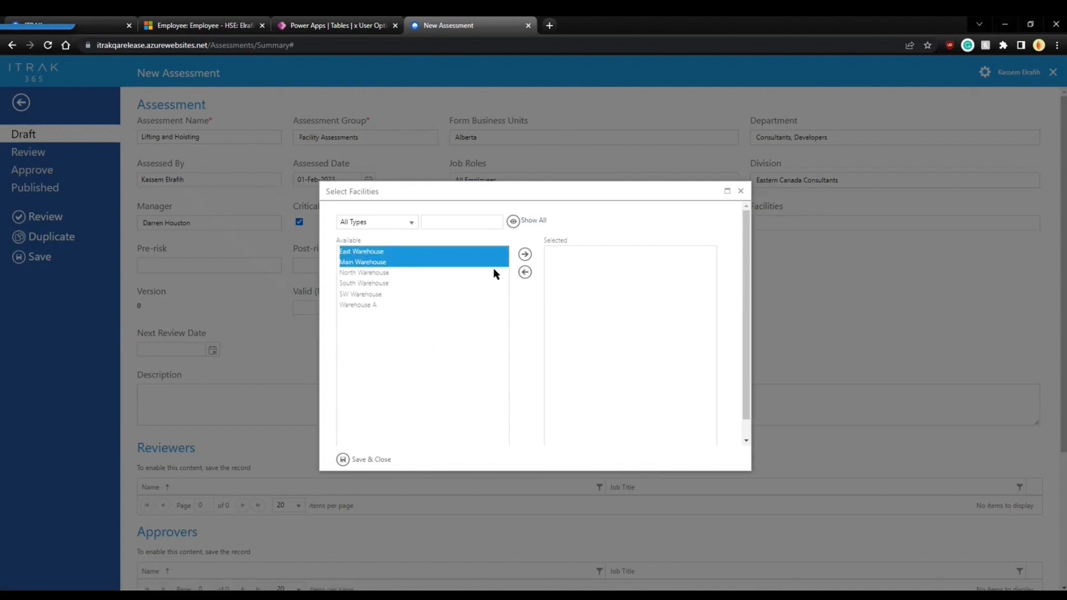
left_click(525, 253)
left_click(367, 459)
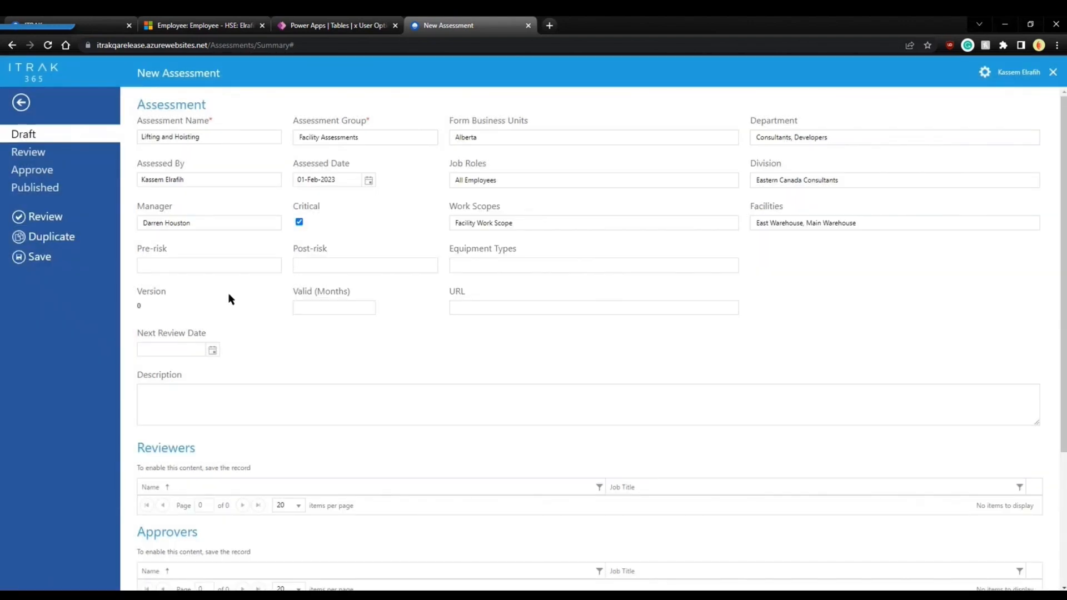
On the Safety matrix, rate pre-risk 14 - High and post-risk 2 - Low.
left_click(227, 257)
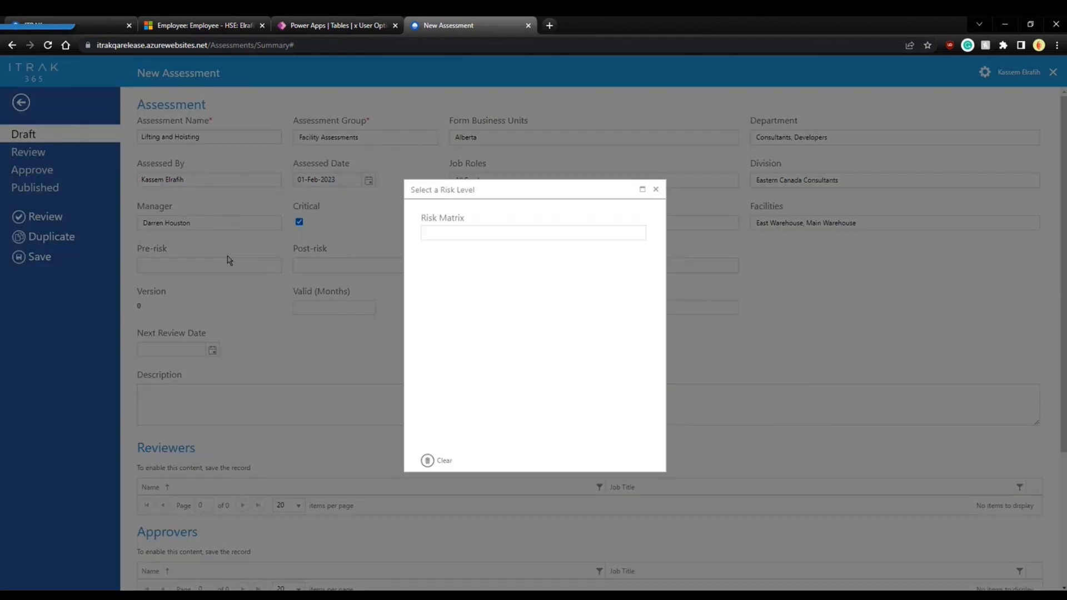
left_click(492, 237)
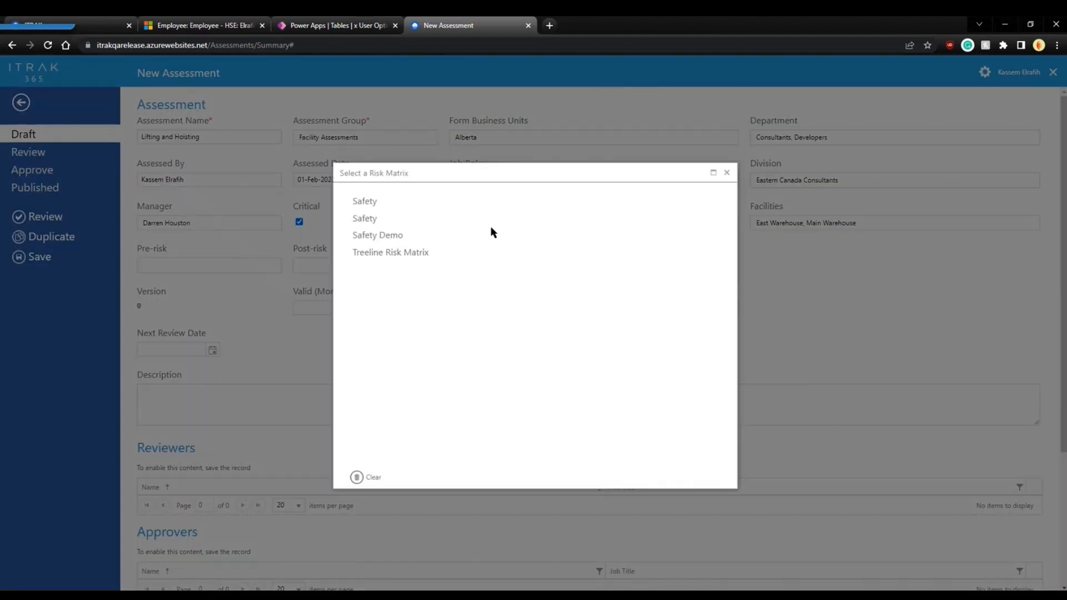
left_click(367, 204)
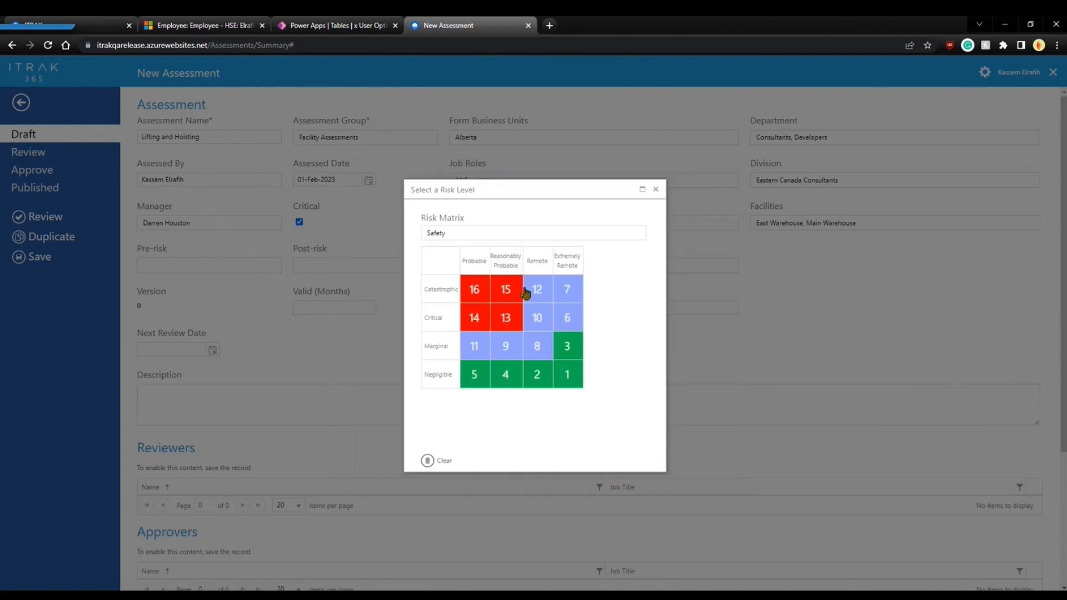
left_click(467, 324)
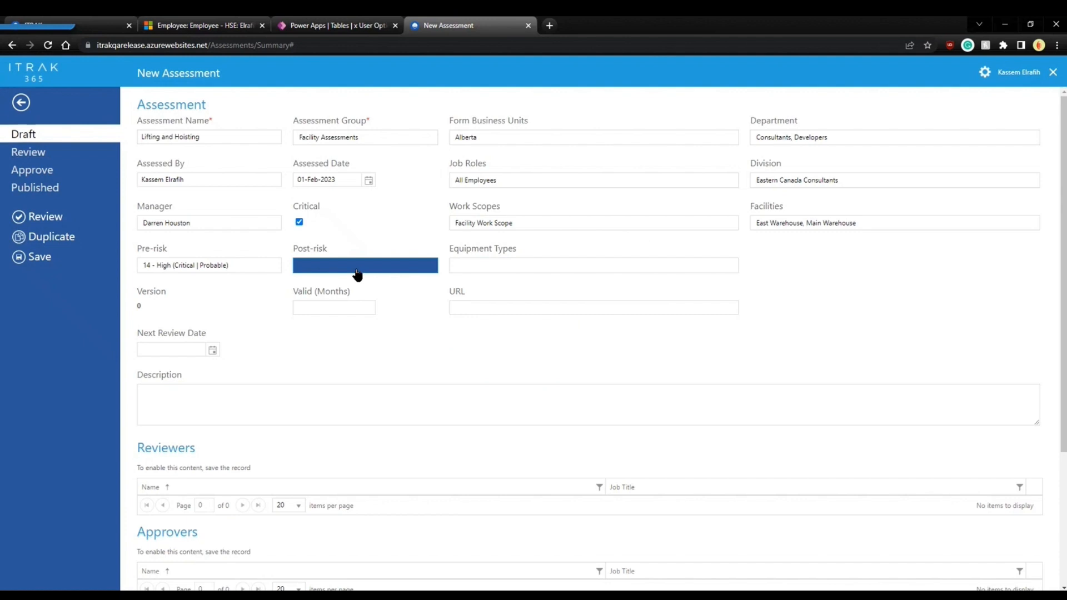
left_click(354, 267)
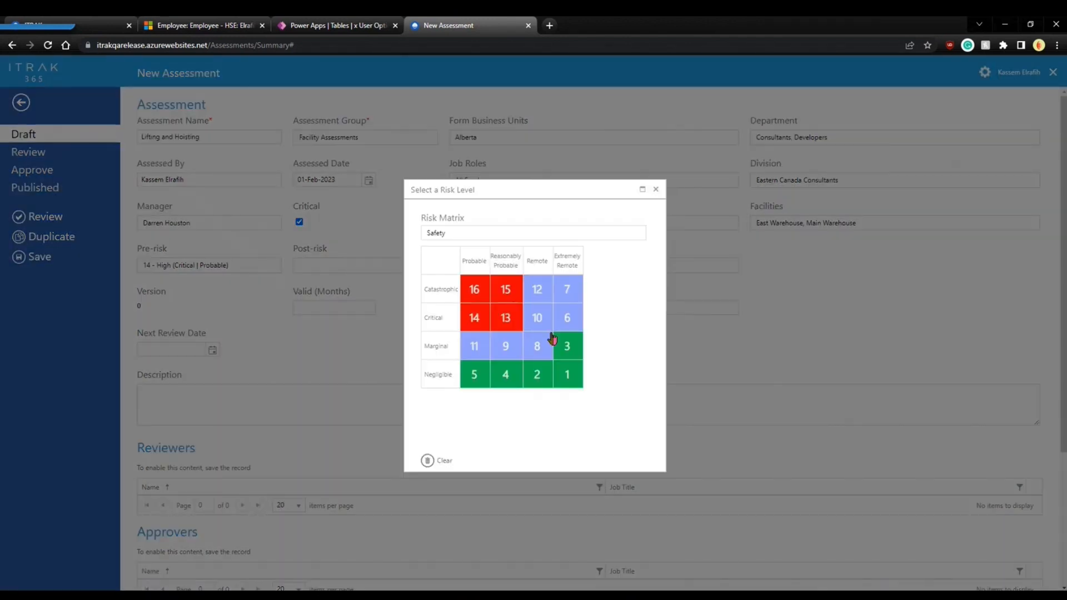
left_click(537, 377)
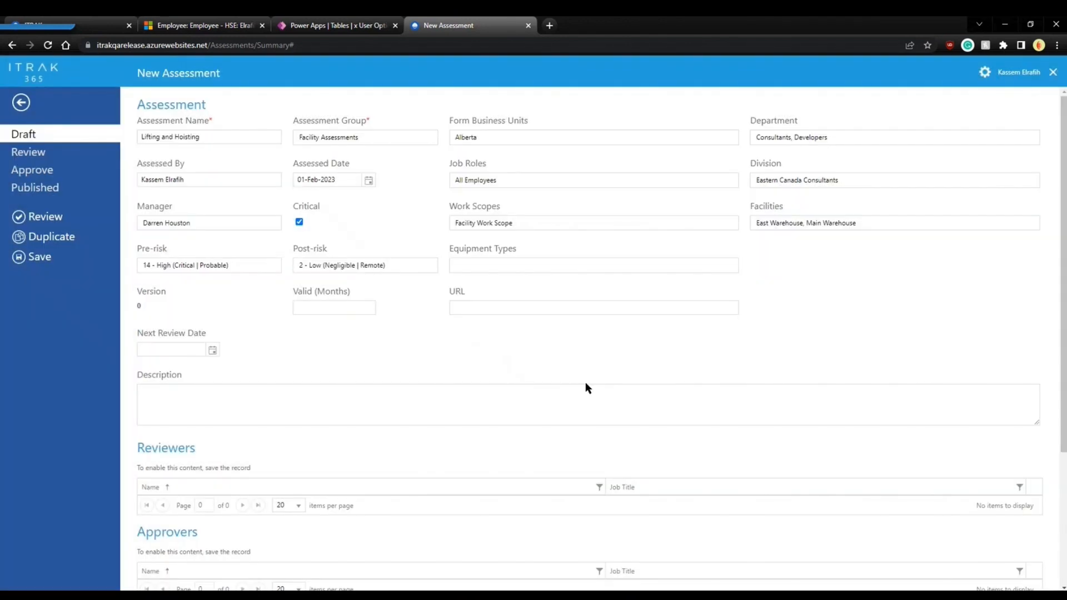
Add Basic Equipment Type and Grade B Equipment as the equipment types.
left_click(587, 273)
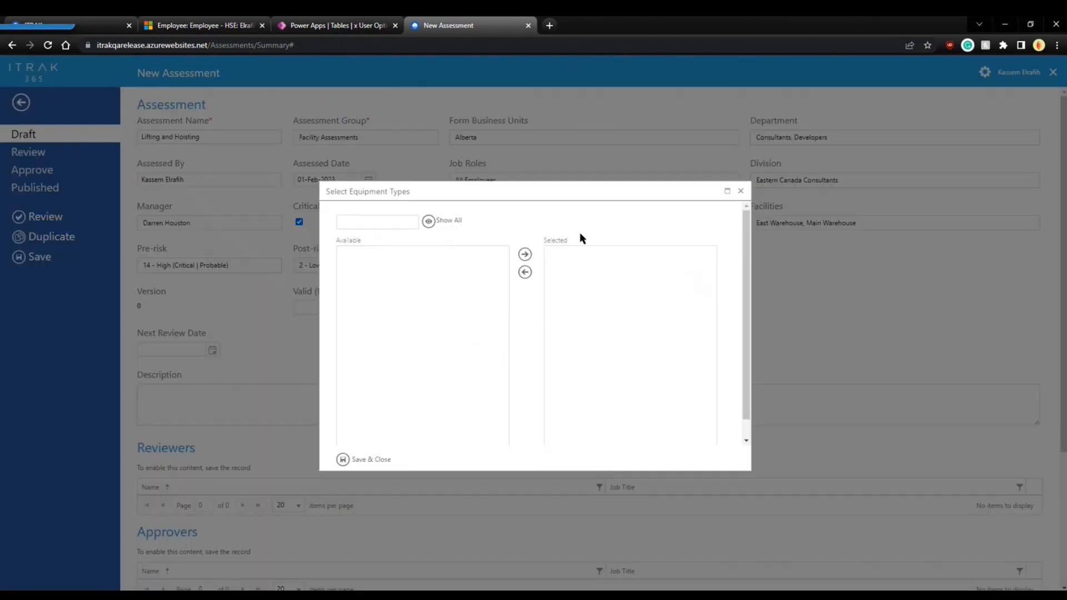
left_click(433, 225)
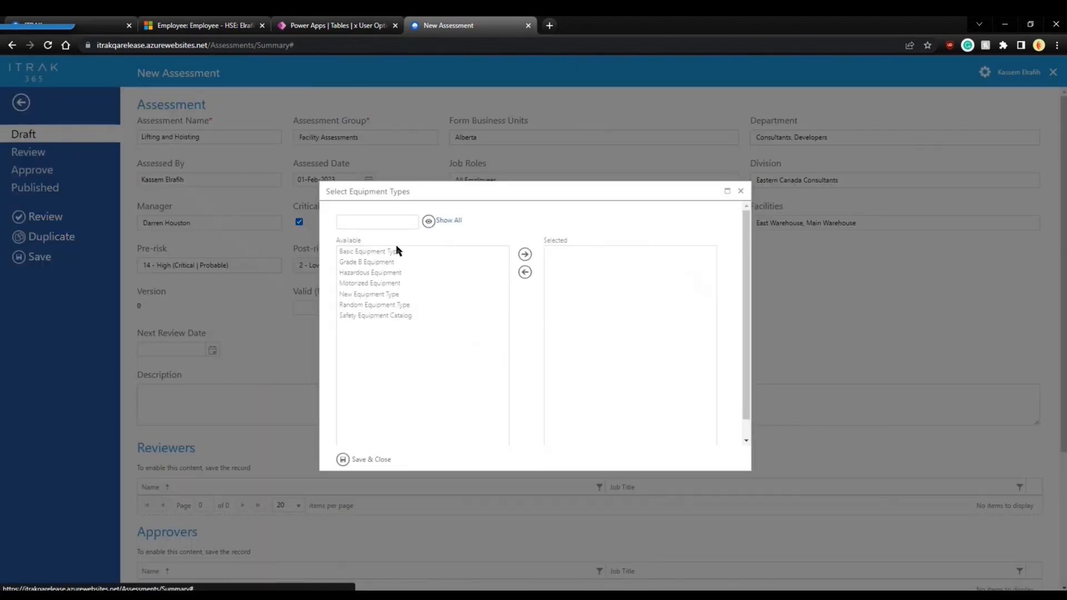
left_click_drag(391, 251, 520, 267)
left_click(524, 254)
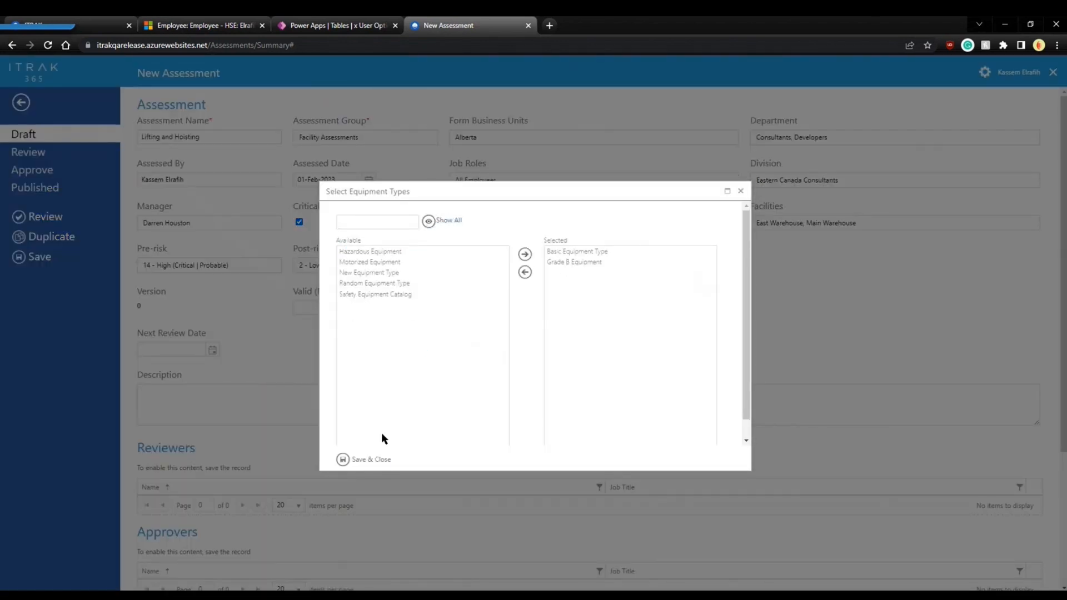
left_click(369, 459)
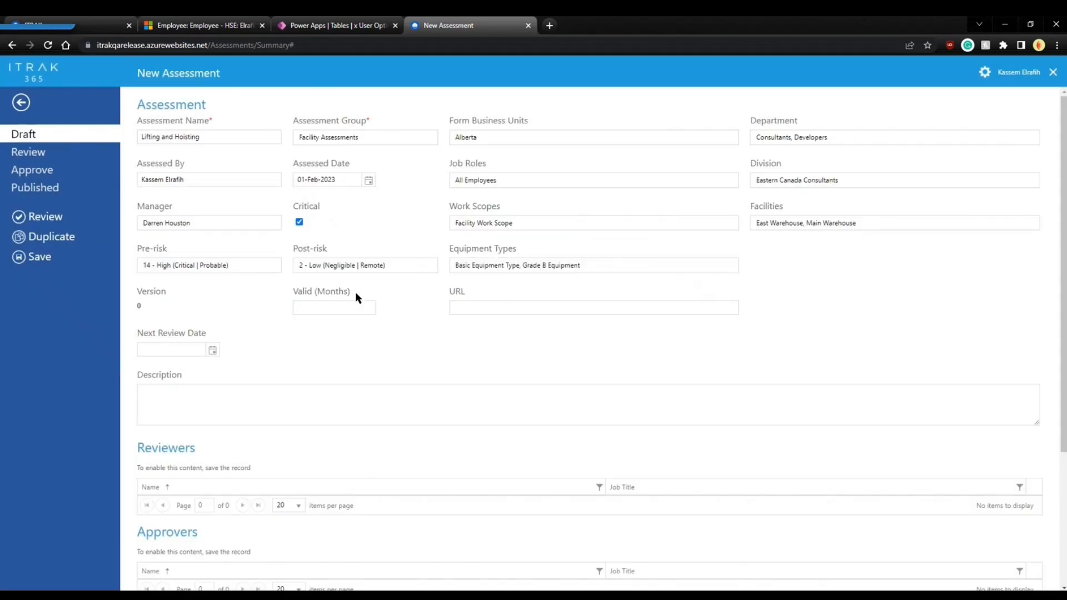
Set validity to 18 months and the next review date to 01-Aug-2024.
type("18")
left_click(536, 305)
left_click(212, 349)
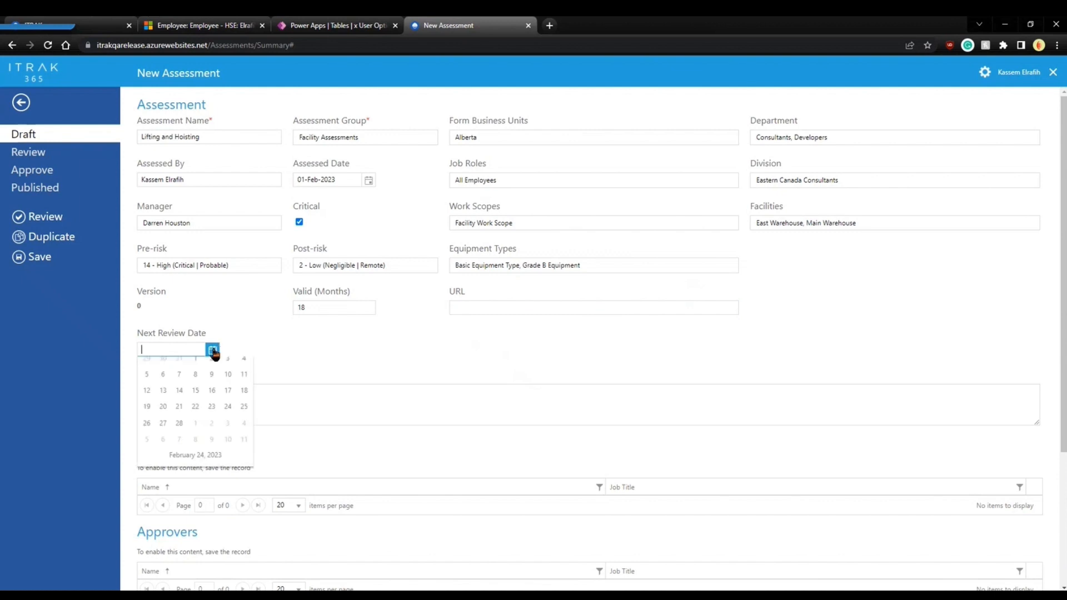
left_click(244, 366)
left_click(243, 365)
left_click(244, 366)
left_click(244, 366)
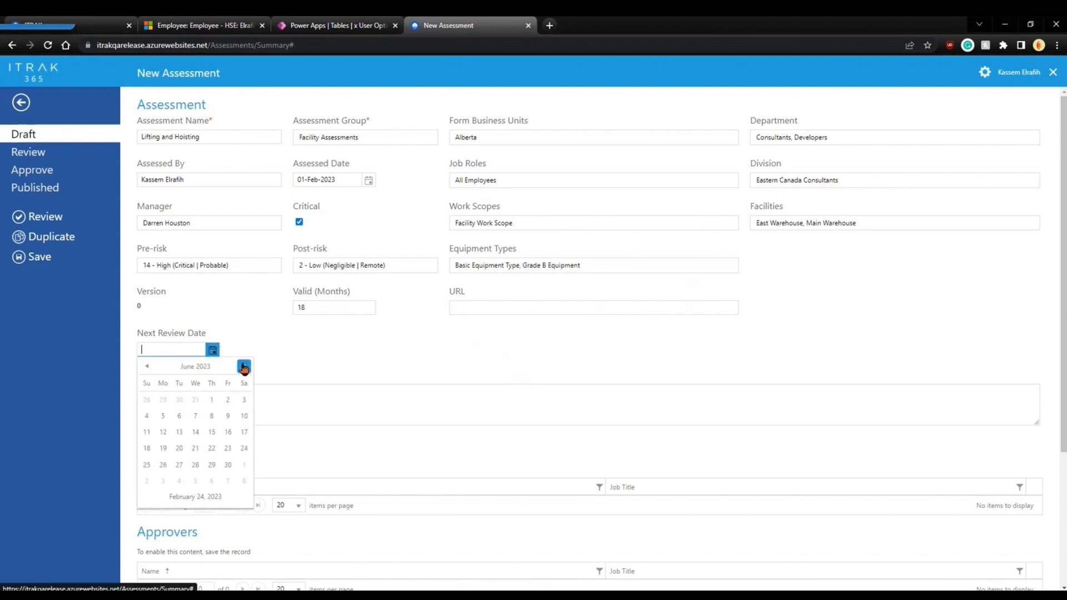
left_click(244, 366)
left_click(211, 368)
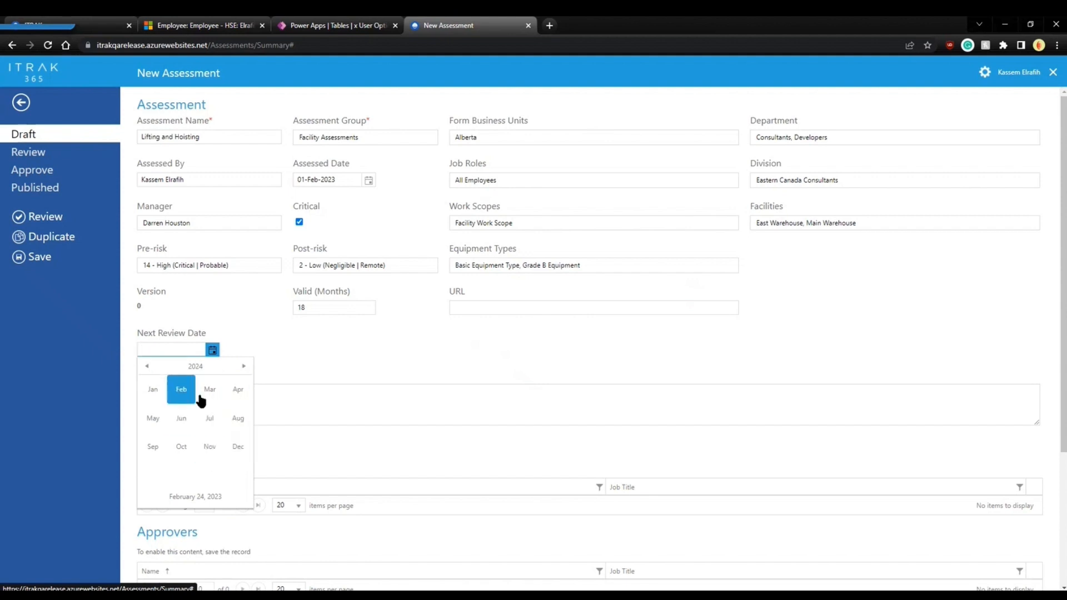
left_click(205, 417)
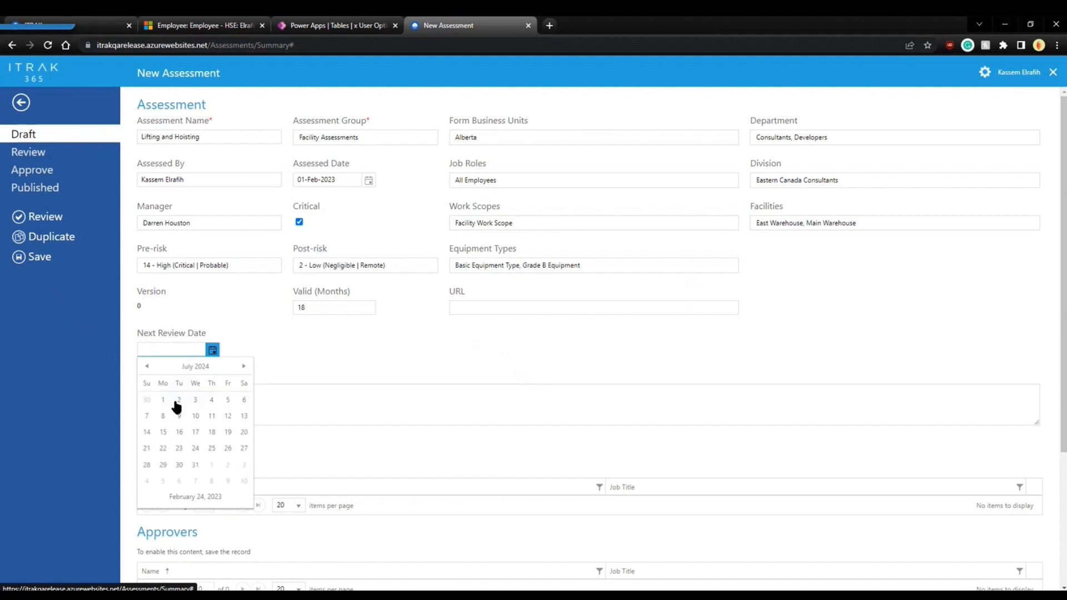
left_click(163, 399)
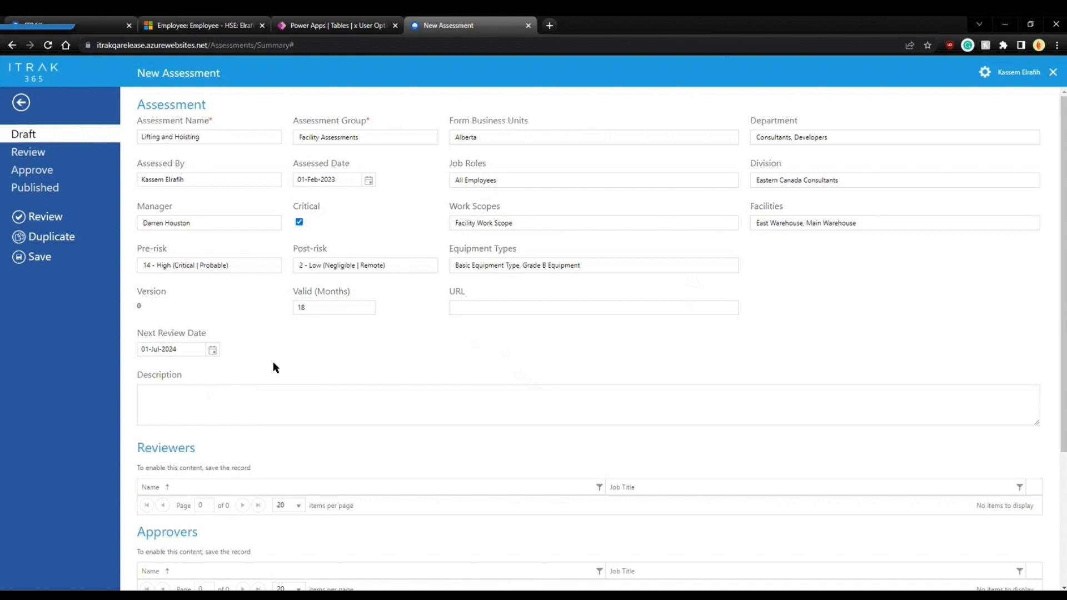
left_click(212, 350)
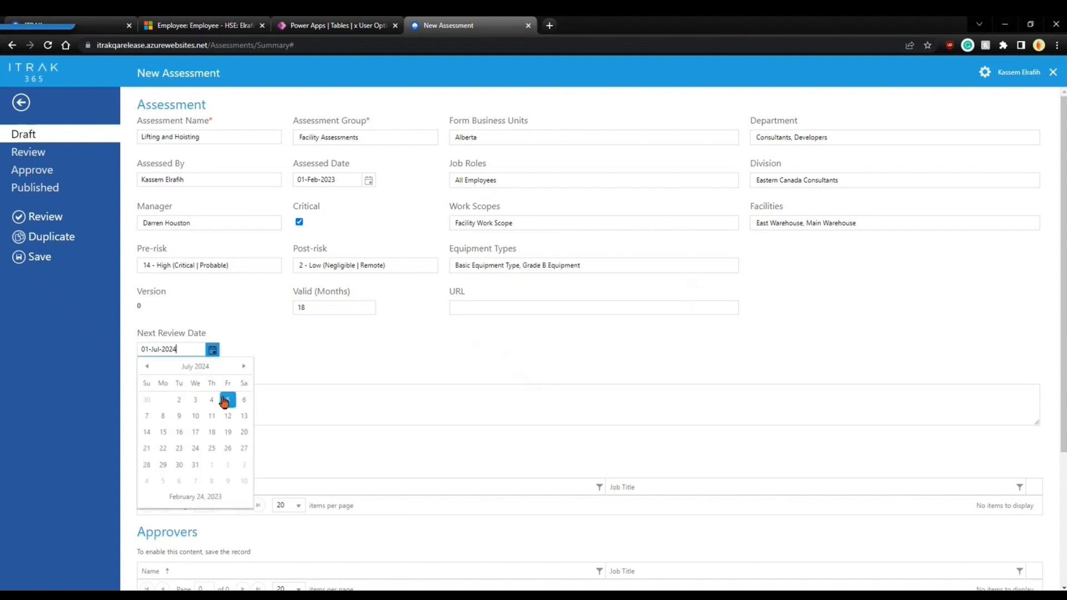
left_click(244, 366)
left_click(227, 399)
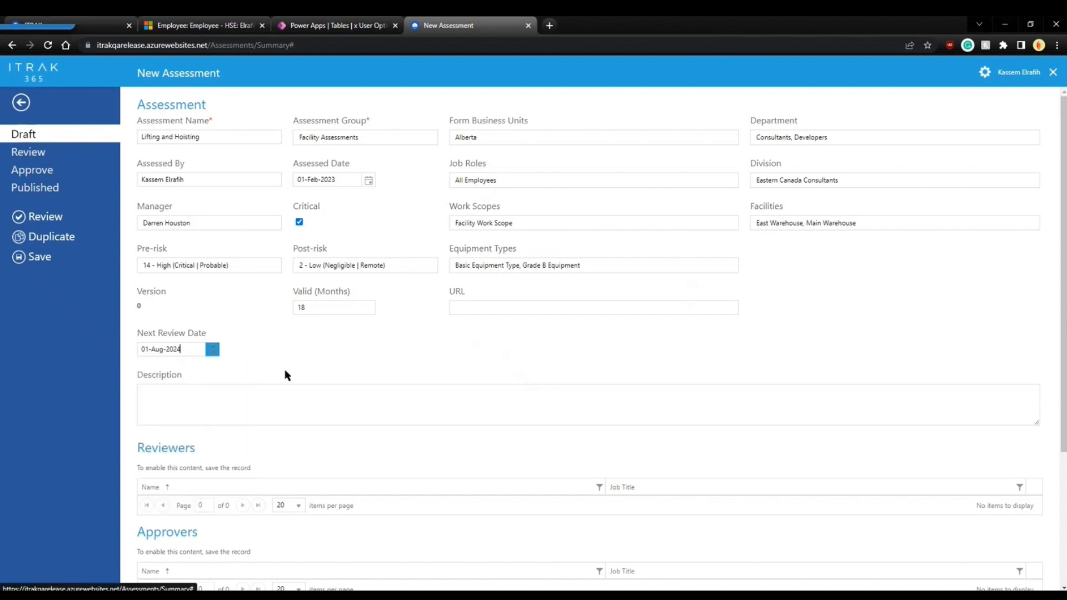
Enter 'Brief Description' as the assessment description.
left_click(293, 410)
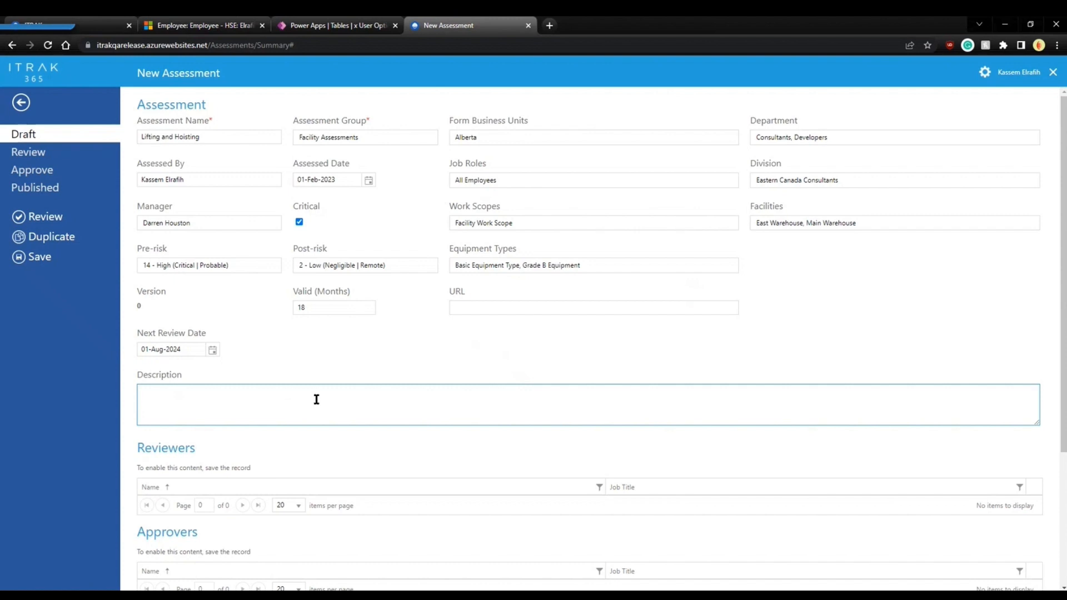
type("Bried")
type("Description")
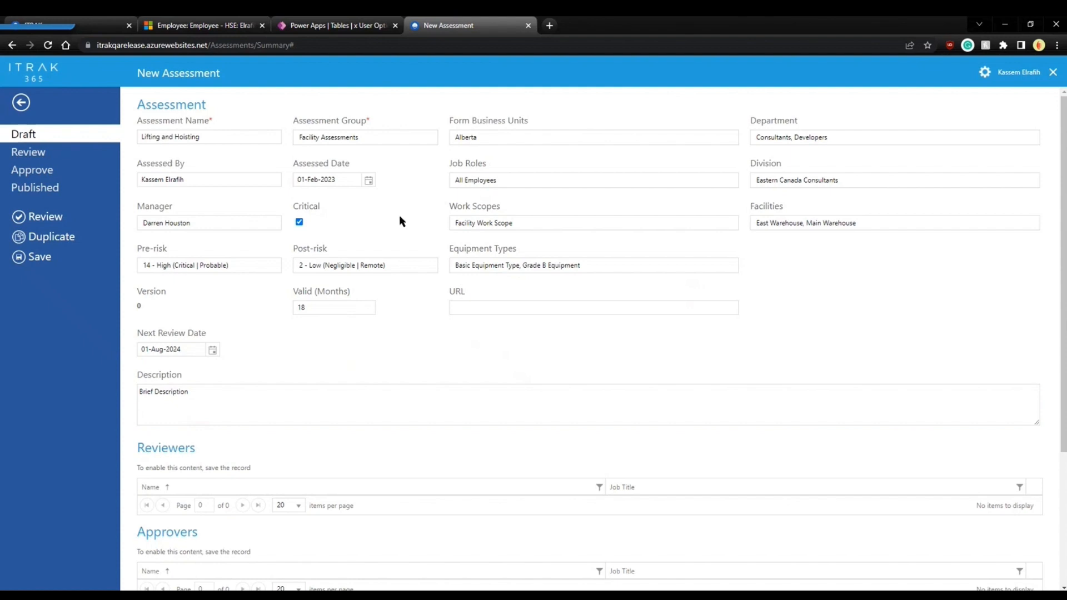
Save the Lifting and Hoisting draft, then add its two default reviewers.
left_click(37, 257)
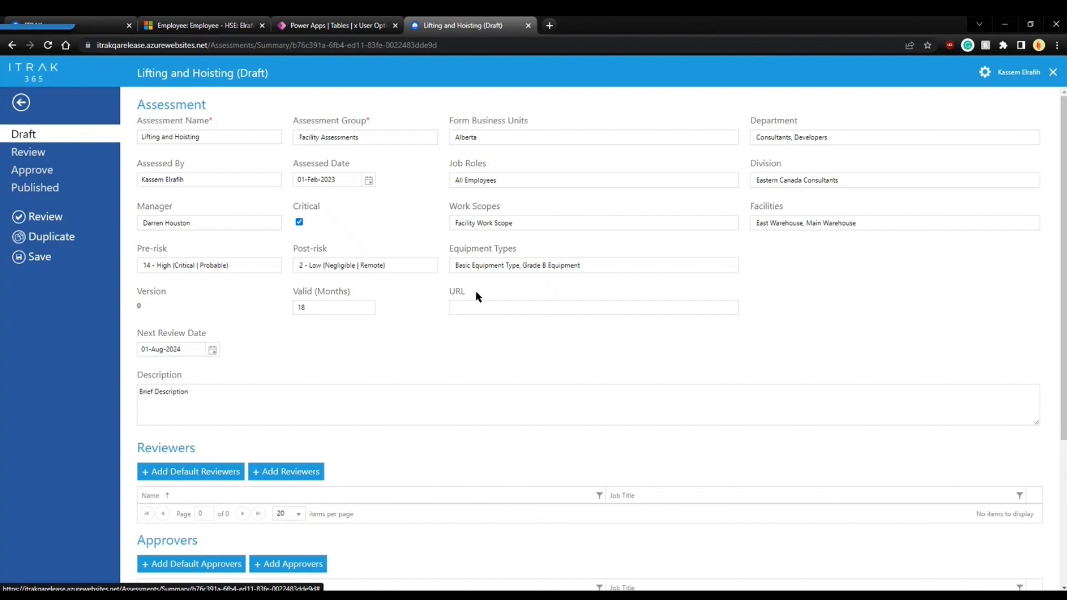
scroll(476, 344, "down", 1)
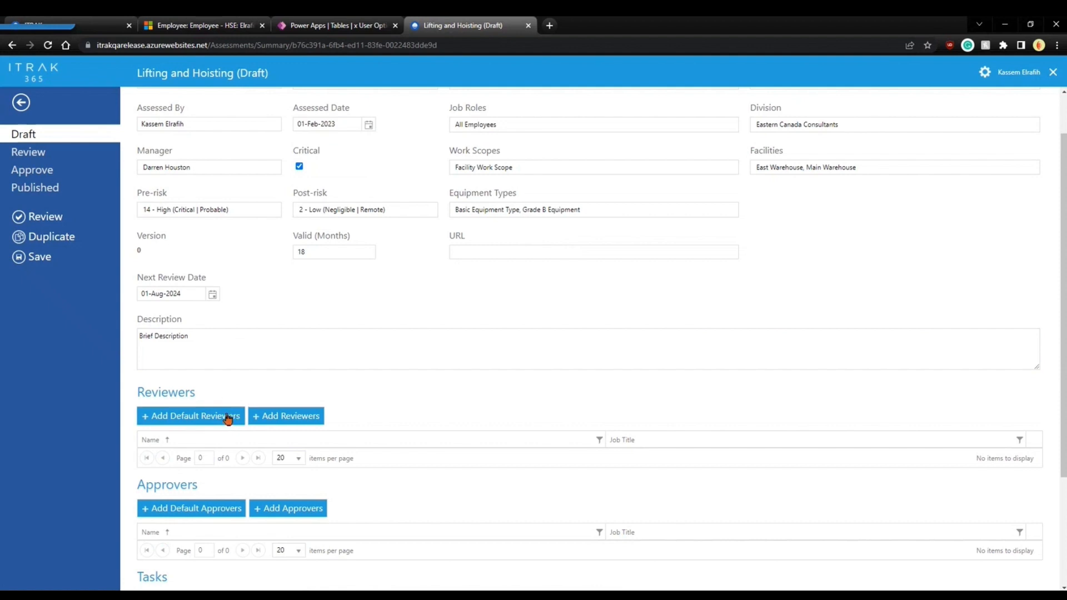
left_click(273, 363)
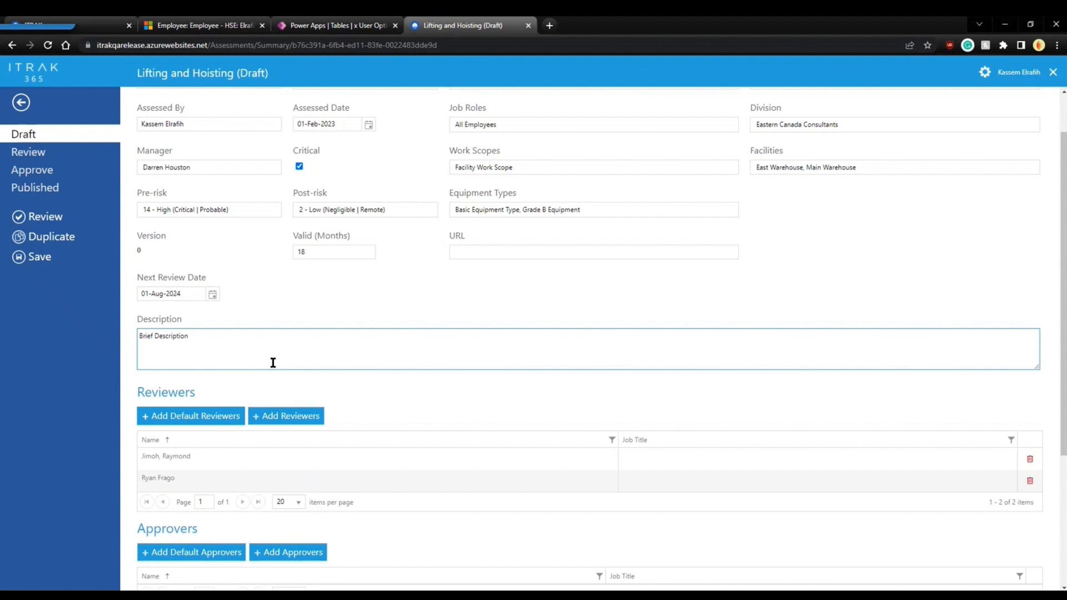
left_click_drag(182, 470, 145, 461)
left_click(122, 467)
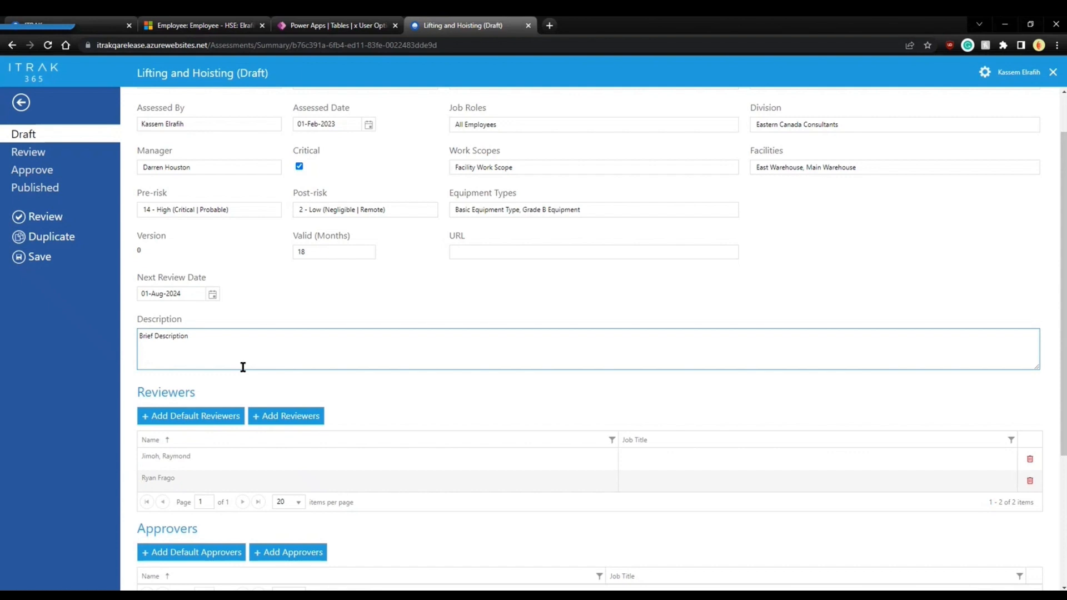
scroll(250, 360, "up", 1)
scroll(371, 411, "down", 1)
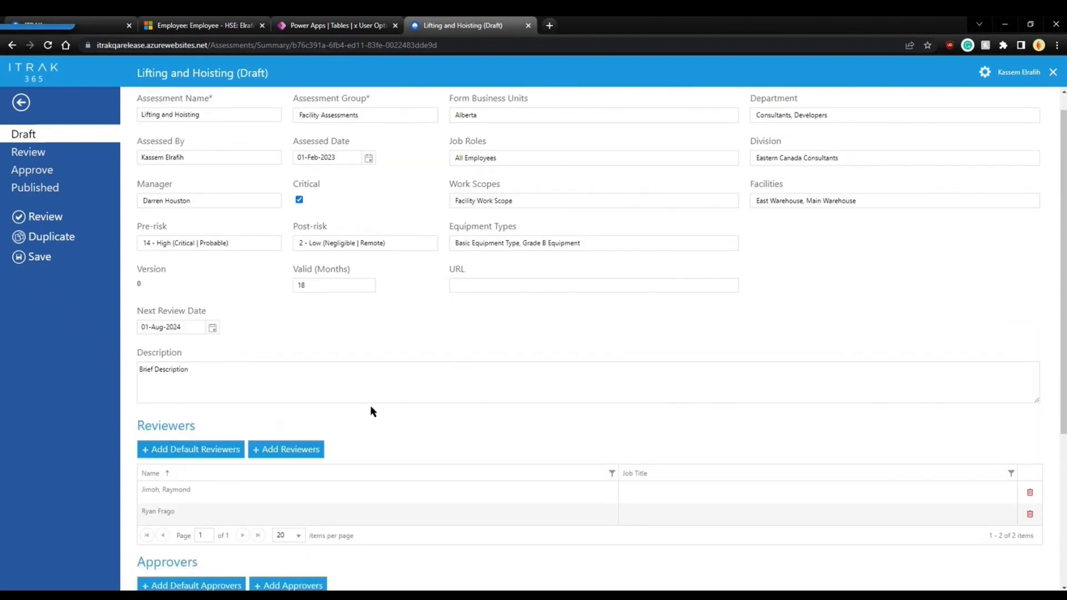
scroll(372, 411, "down", 1)
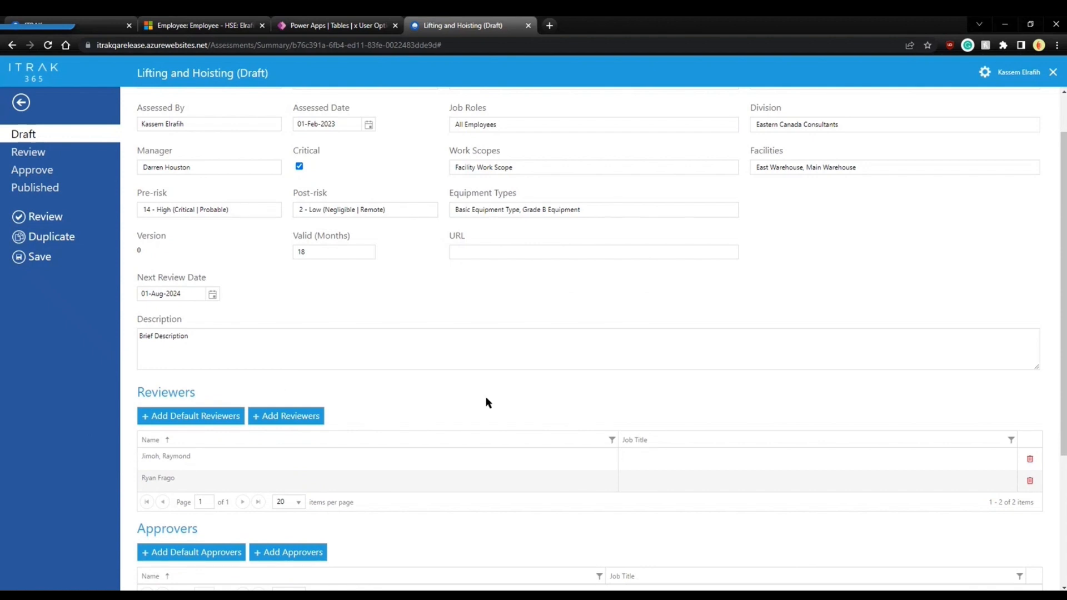
Pick two more employees as reviewers, then add the two default approvers.
left_click(288, 421)
left_click(436, 176)
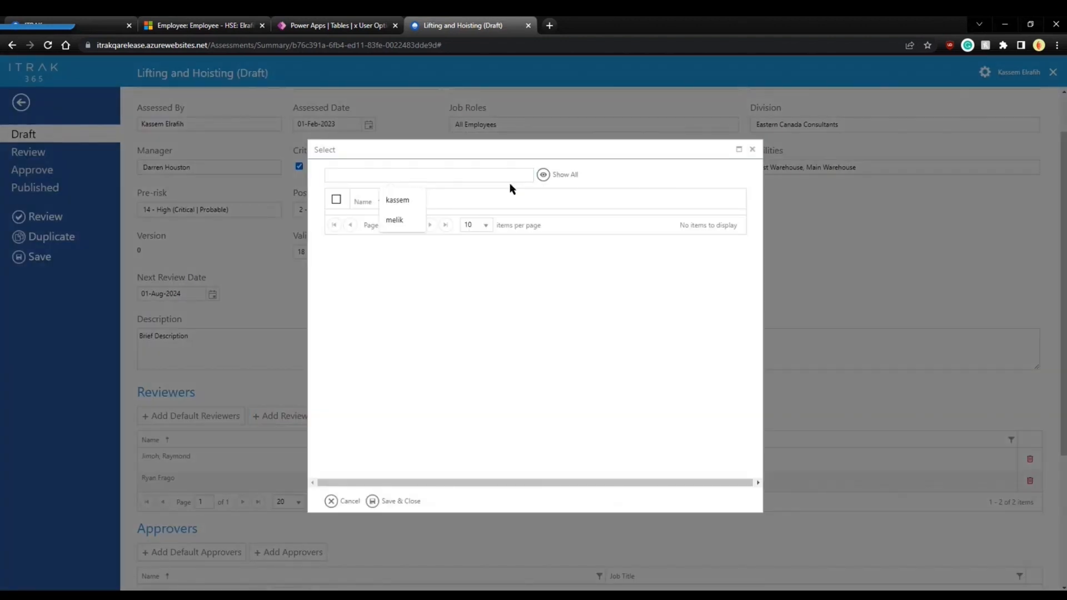
left_click(544, 175)
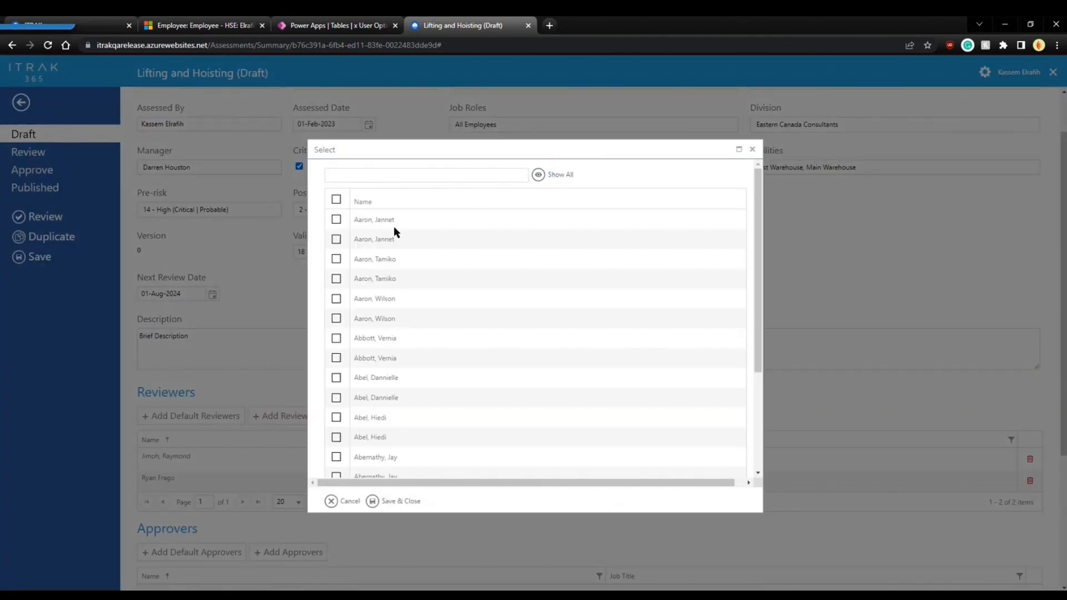
left_click(336, 299)
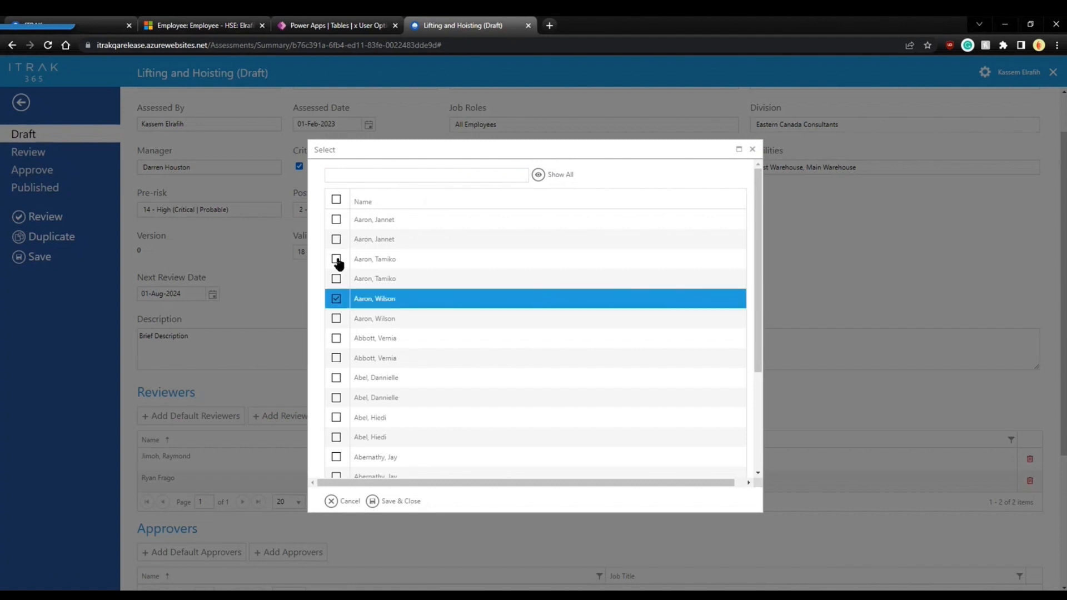
left_click(336, 259)
left_click(389, 501)
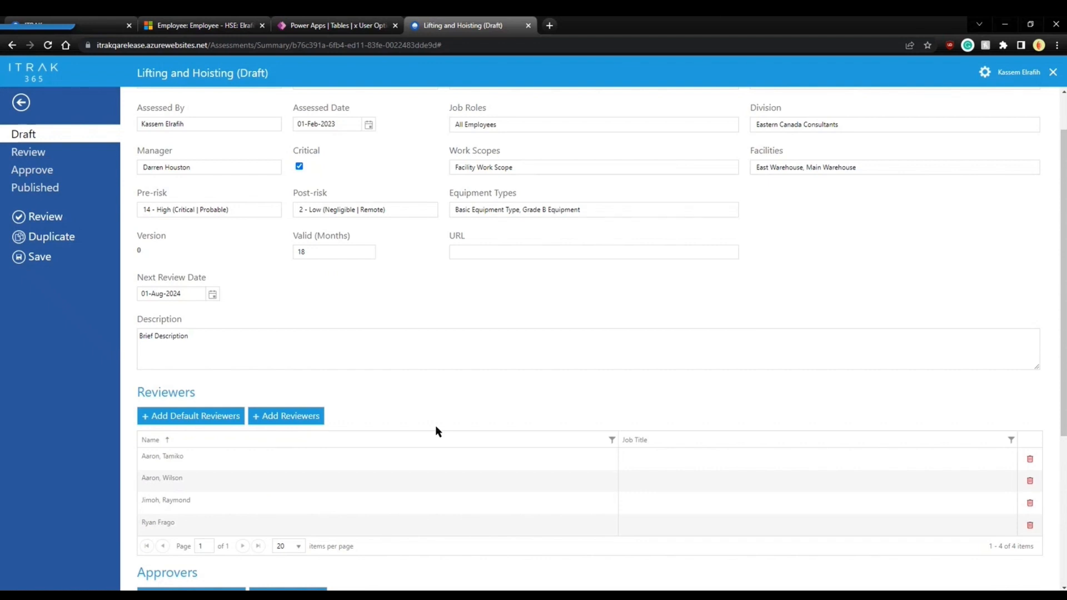
scroll(435, 431, "down", 4)
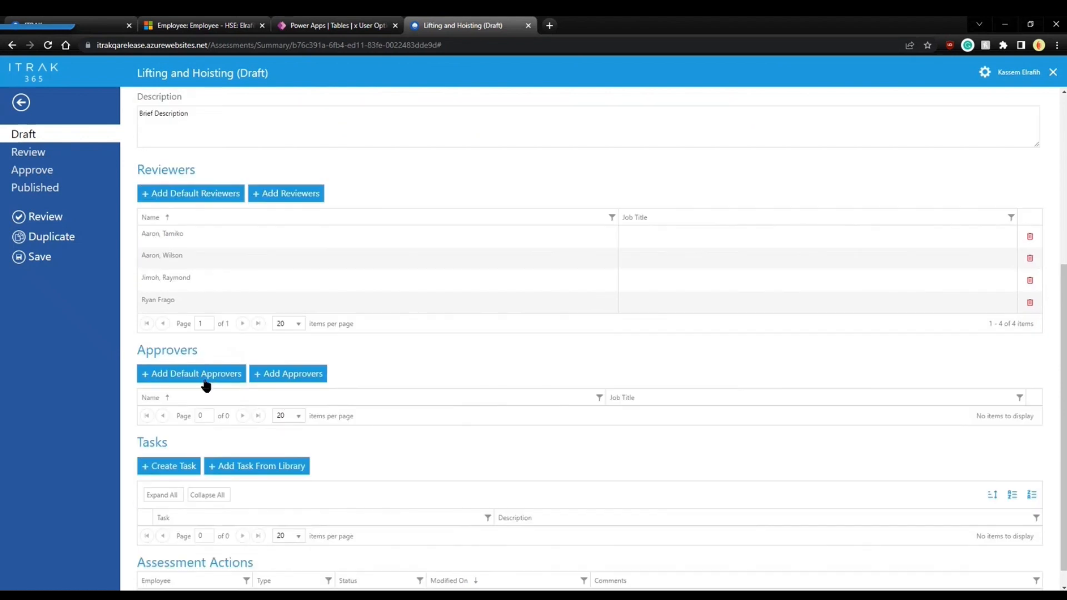
left_click(203, 381)
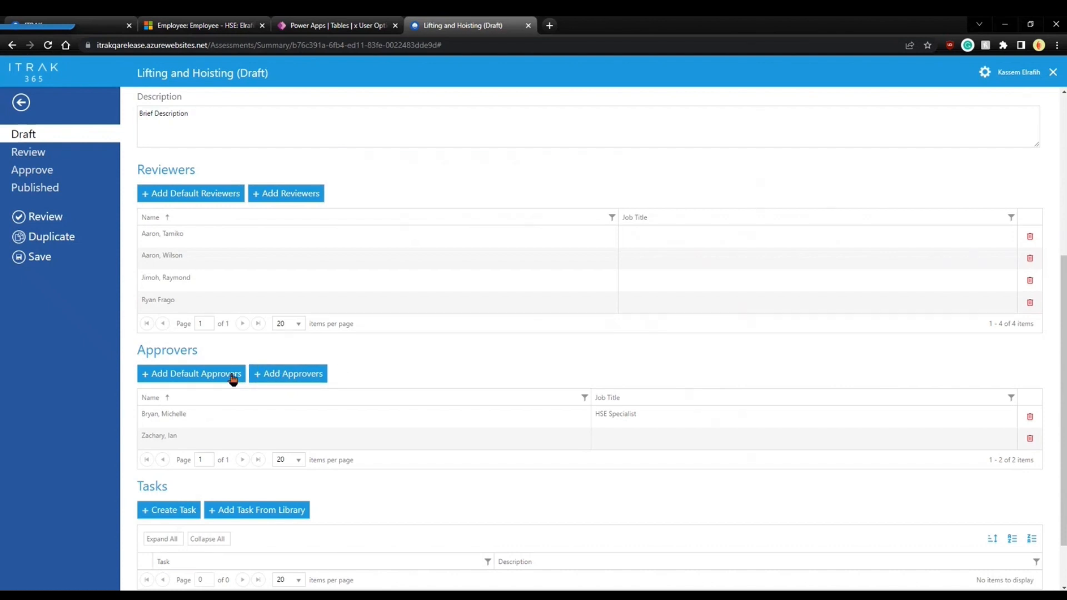
Search the employee list for the assessment's manager and add them as the third approver.
left_click(291, 377)
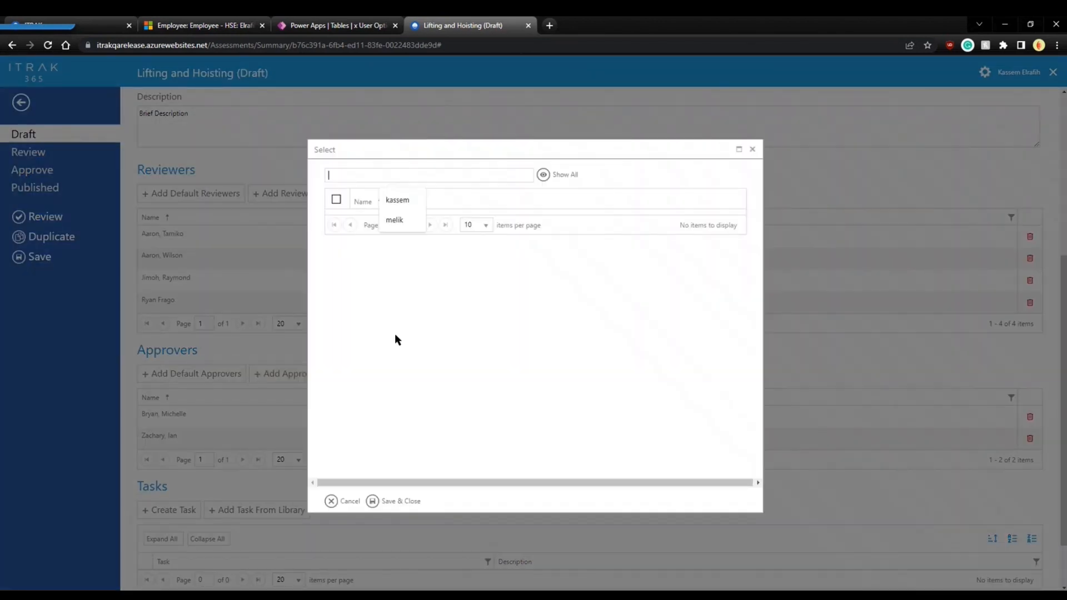
left_click(402, 176)
type("darren")
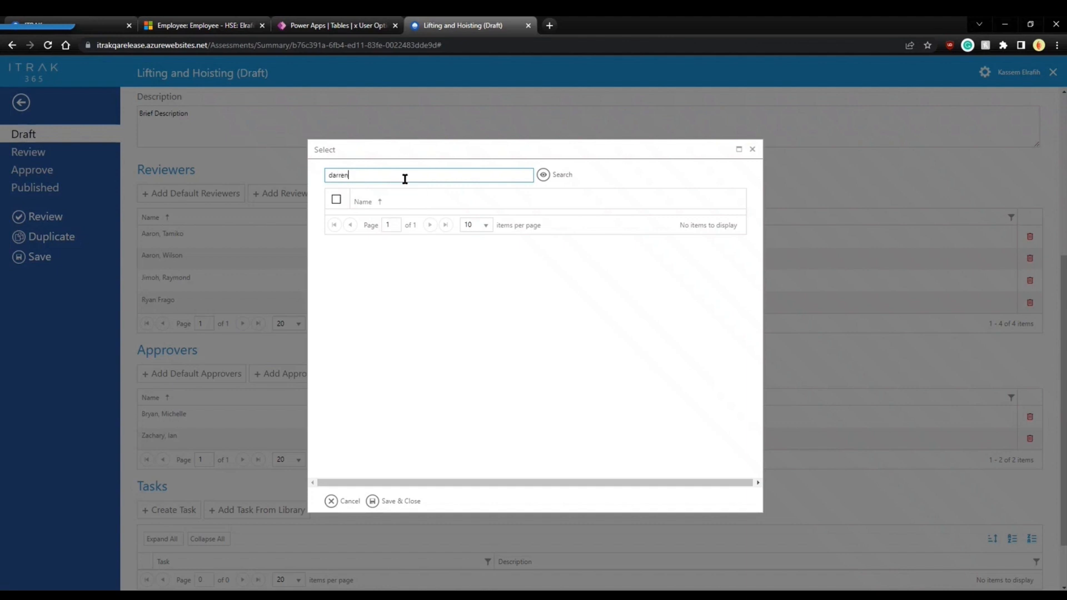
left_click(336, 219)
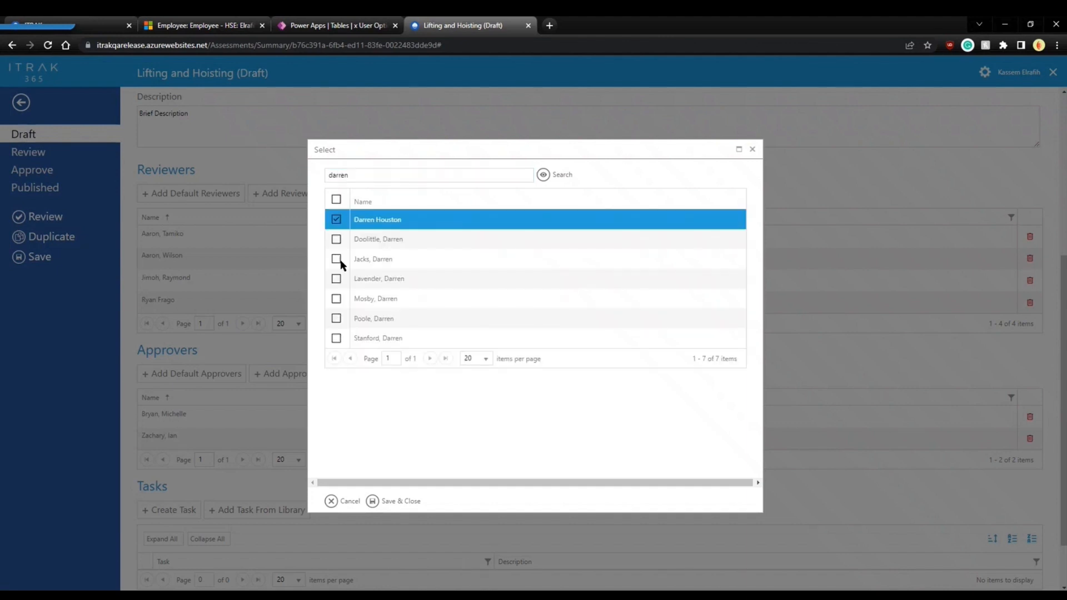
left_click(387, 502)
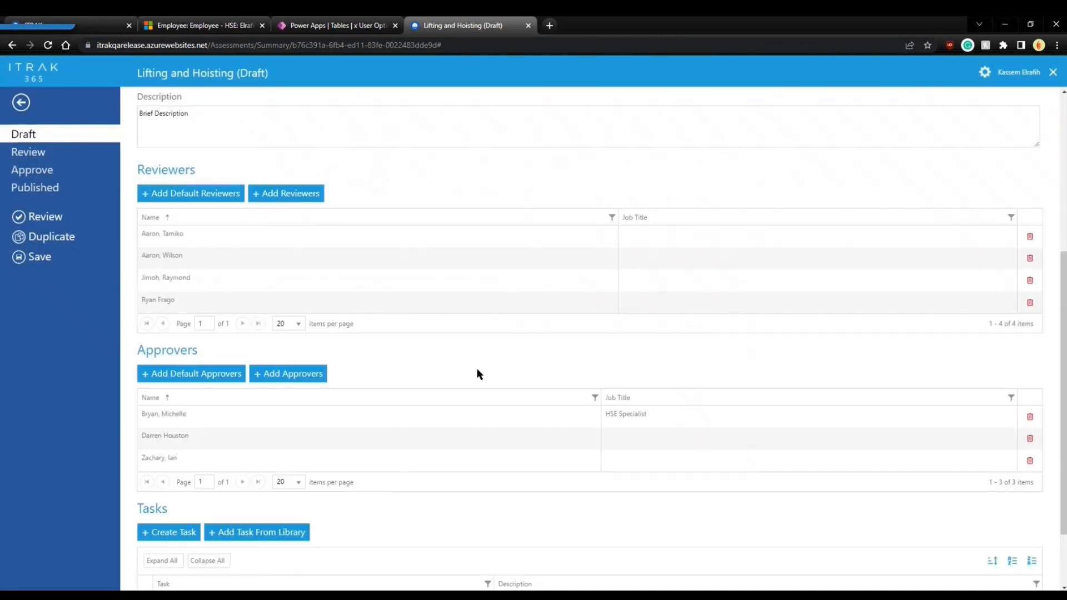
scroll(481, 365, "down", 2)
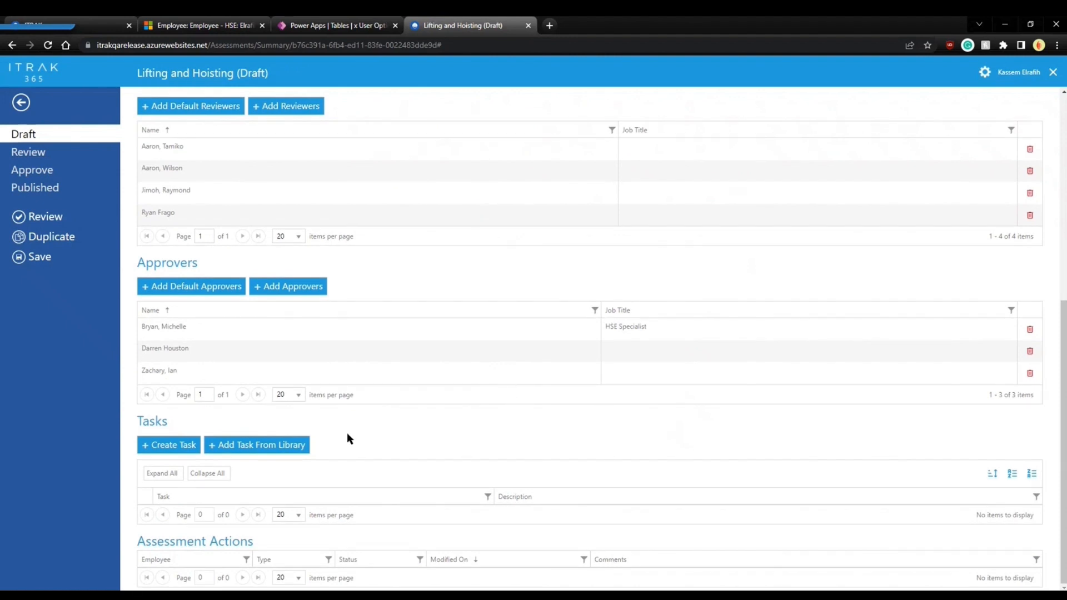
From the task library, list all tasks and add Manual Handling and Carrying and Working at Heights.
left_click(264, 448)
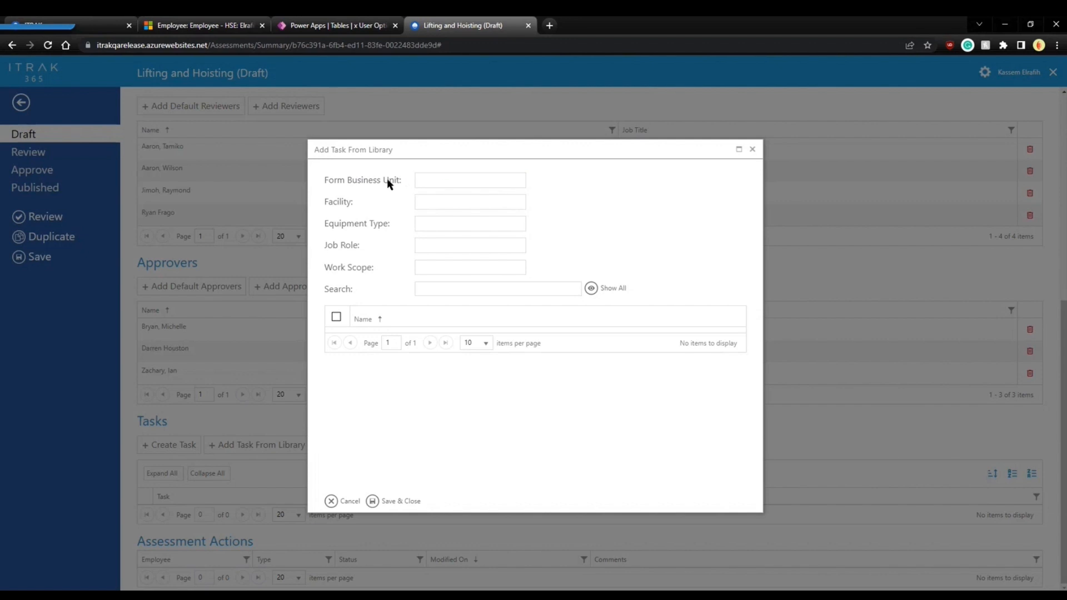
left_click_drag(401, 182, 328, 202)
left_click(393, 219)
left_click_drag(391, 222, 317, 272)
left_click(576, 257)
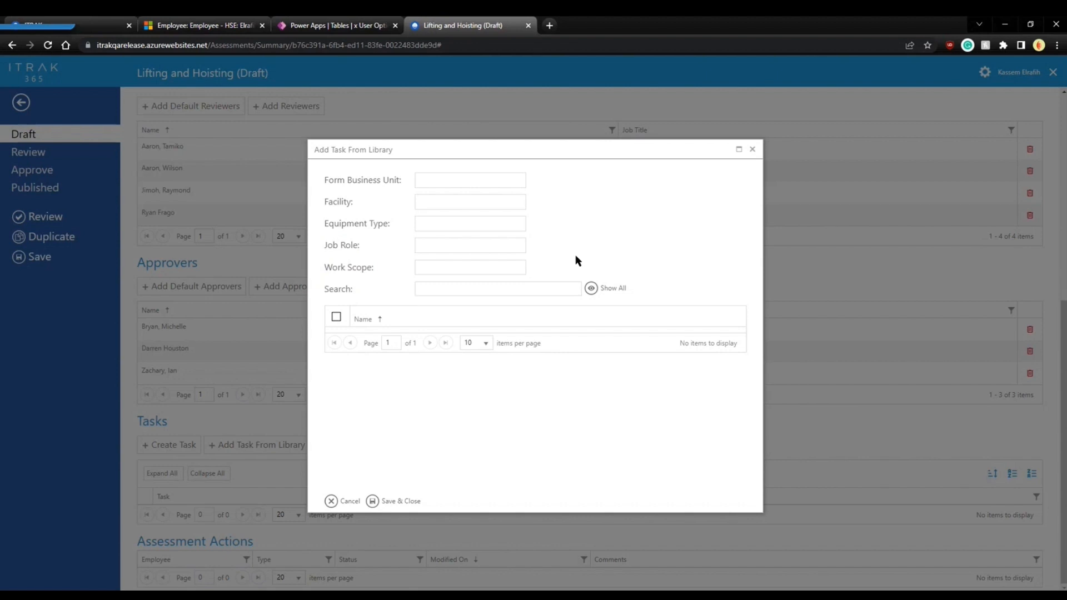
left_click(590, 290)
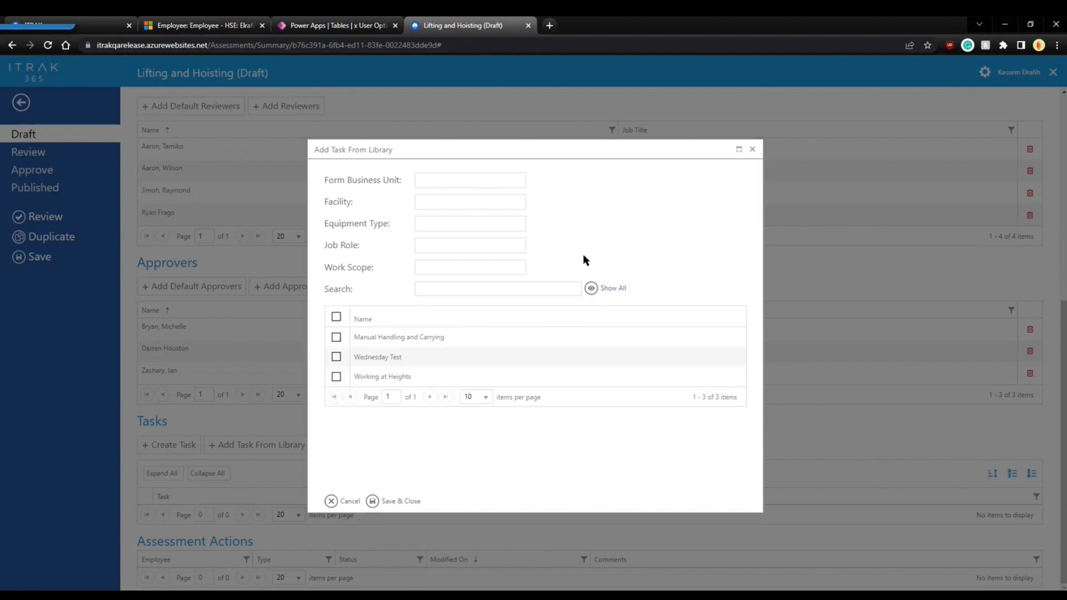
left_click(336, 337)
left_click(336, 377)
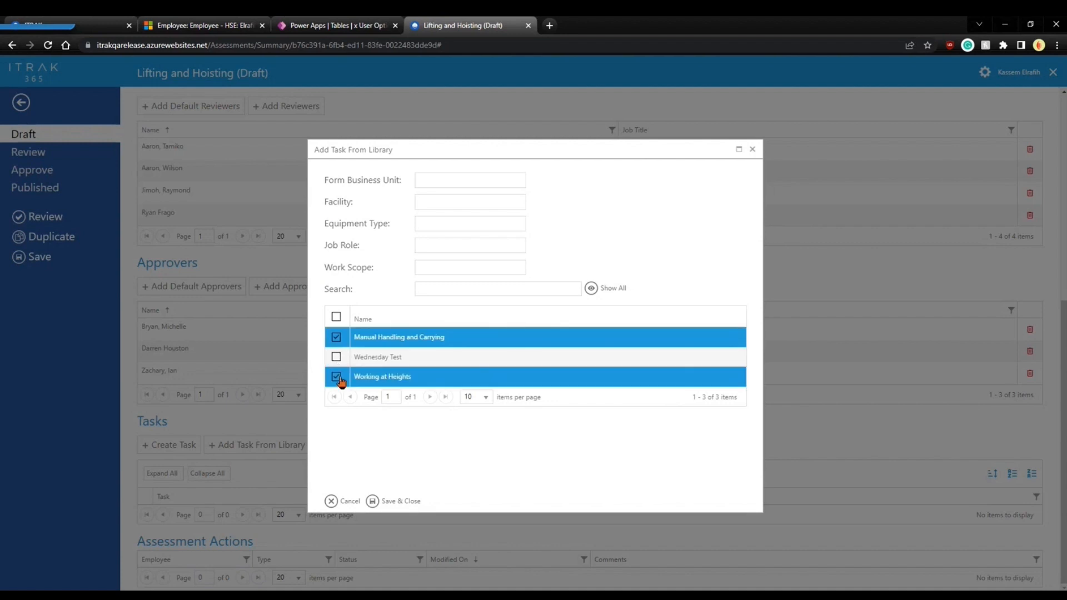
left_click(375, 501)
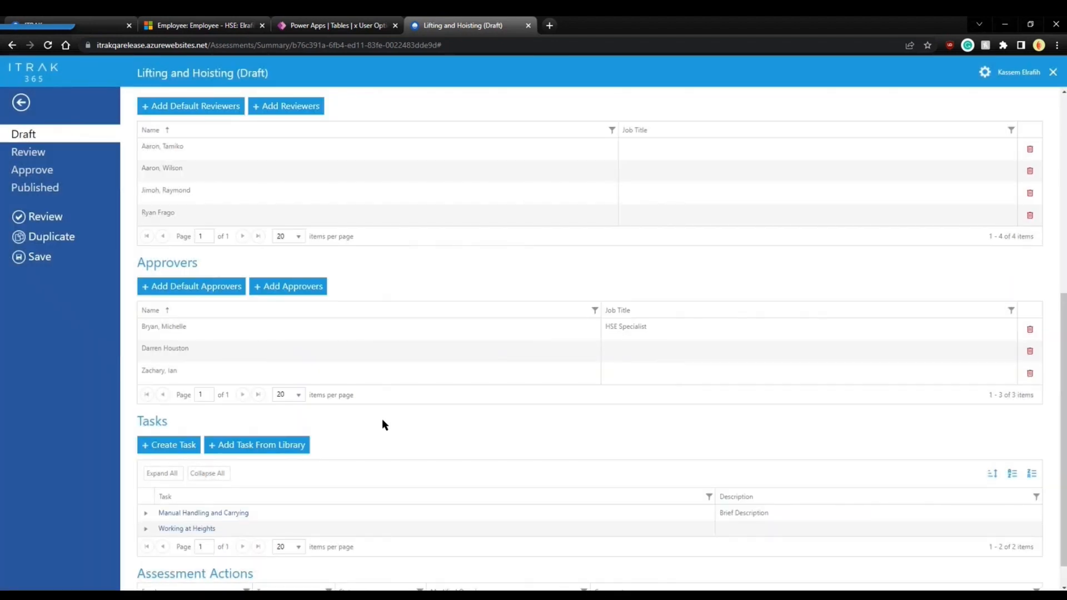
scroll(382, 424, "down", 1)
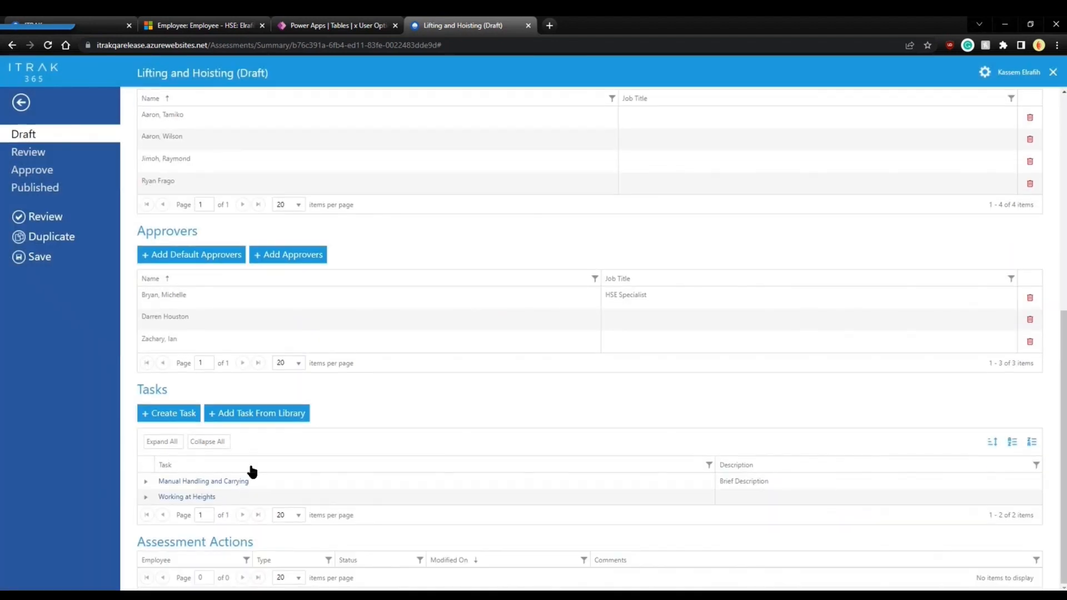
Expand the Manual Handling and Carrying and Working at Heights task rows to show their hazards.
left_click(145, 482)
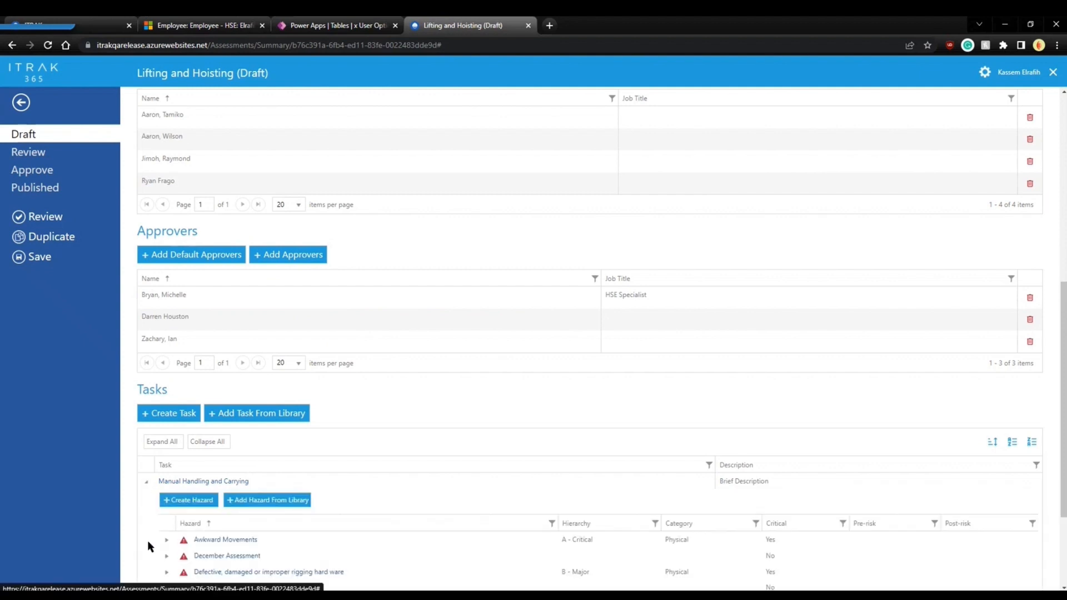
scroll(148, 540, "down", 3)
left_click(146, 497)
scroll(467, 384, "down", 2)
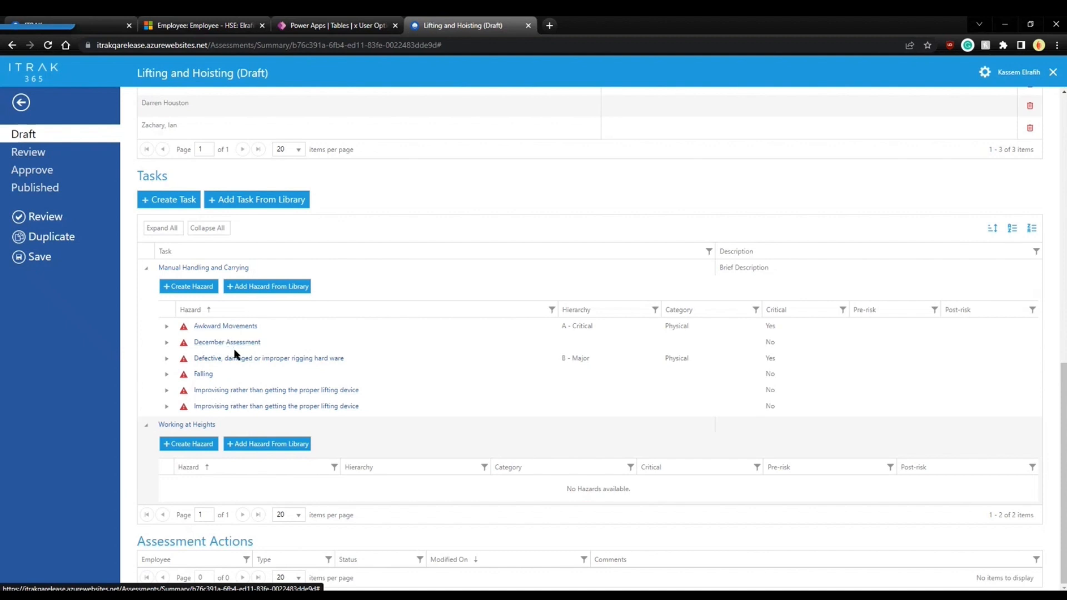
Expand the Awkward Movements, December Assessment and rigging hardware hazards to show their controls.
left_click(166, 328)
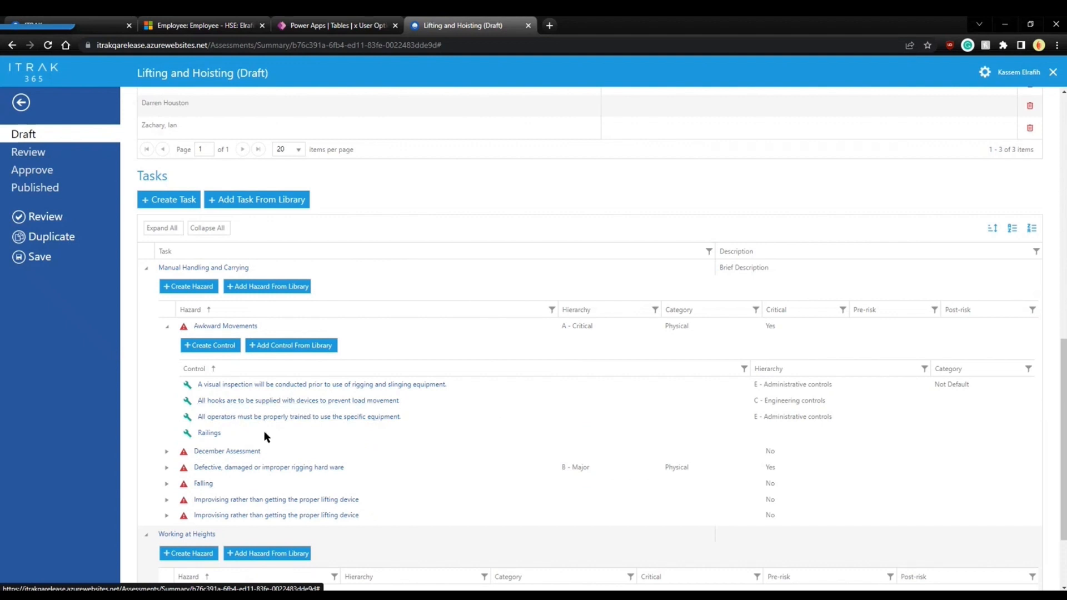
left_click(166, 451)
scroll(172, 513, "down", 2)
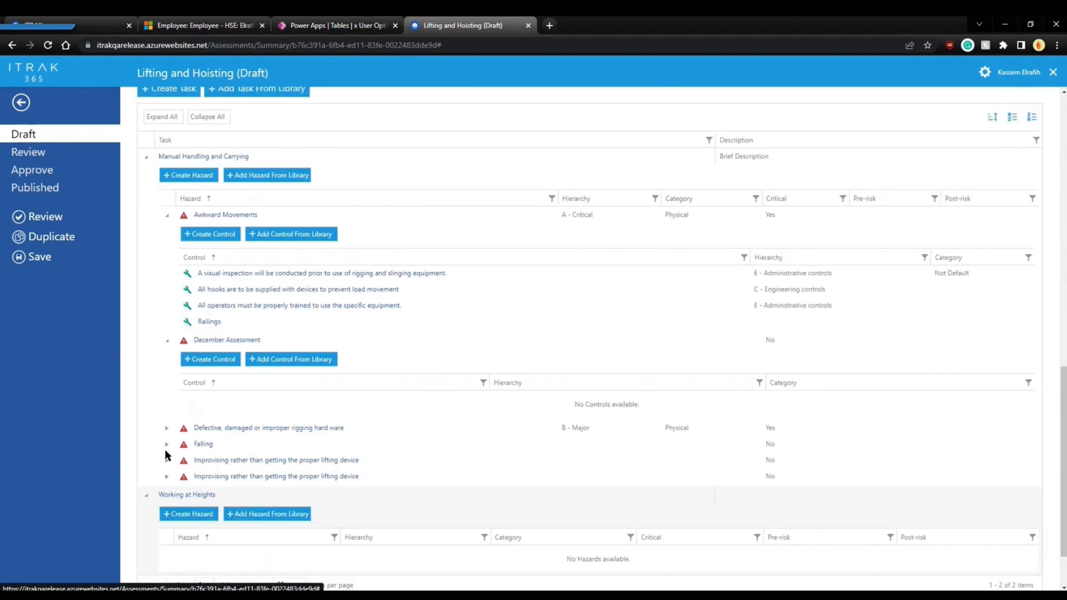
left_click(166, 427)
scroll(253, 479, "up", 4)
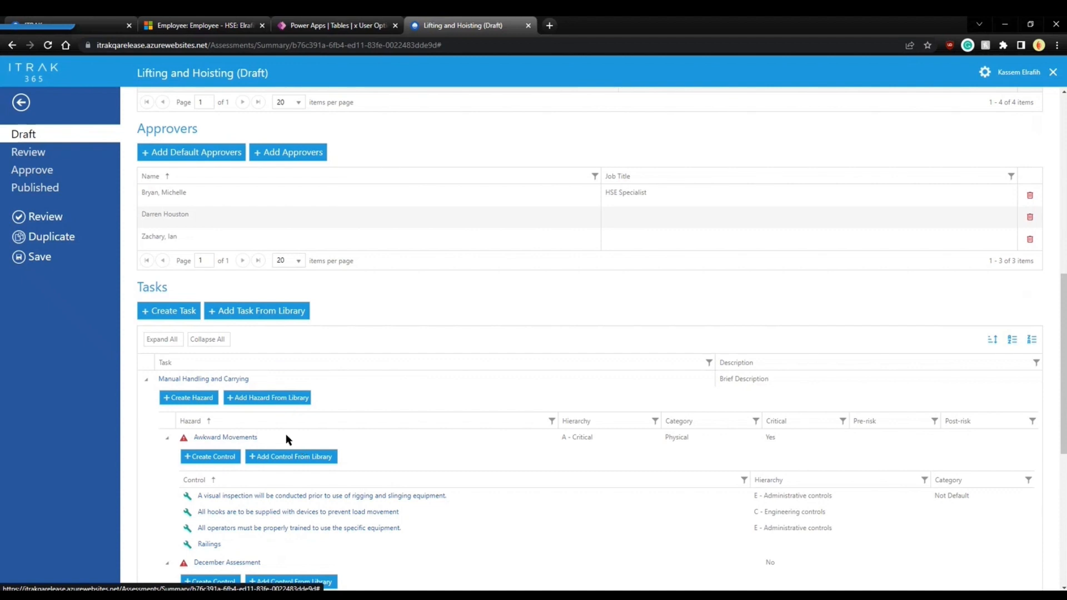
Create a task named Housekeeping and expand its still-empty hazard list.
left_click(156, 312)
left_click(356, 195)
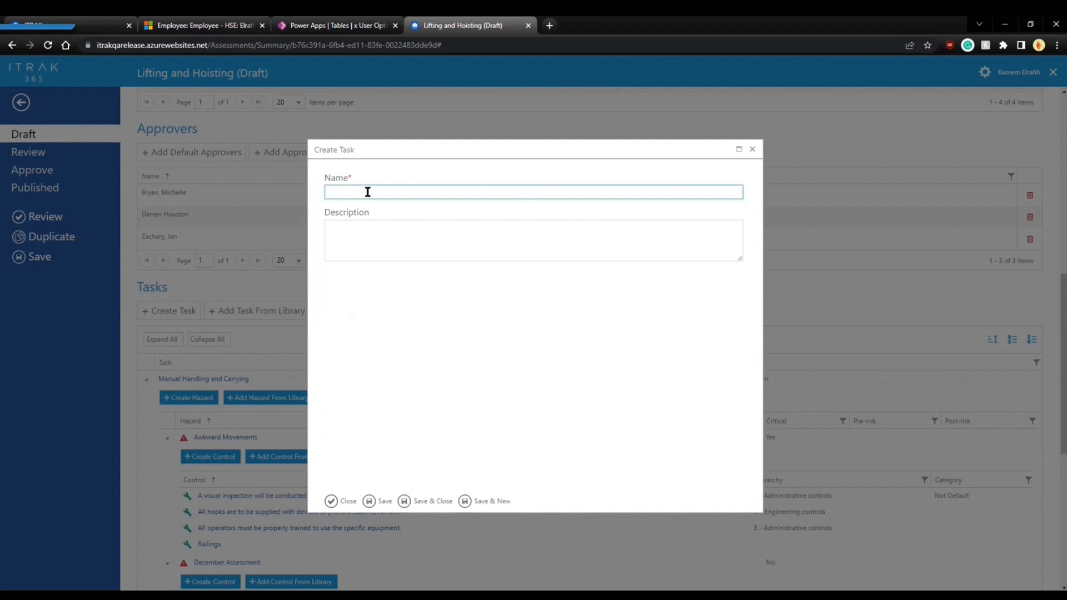
type("Housekeeping")
right_click(355, 192)
left_click(629, 257)
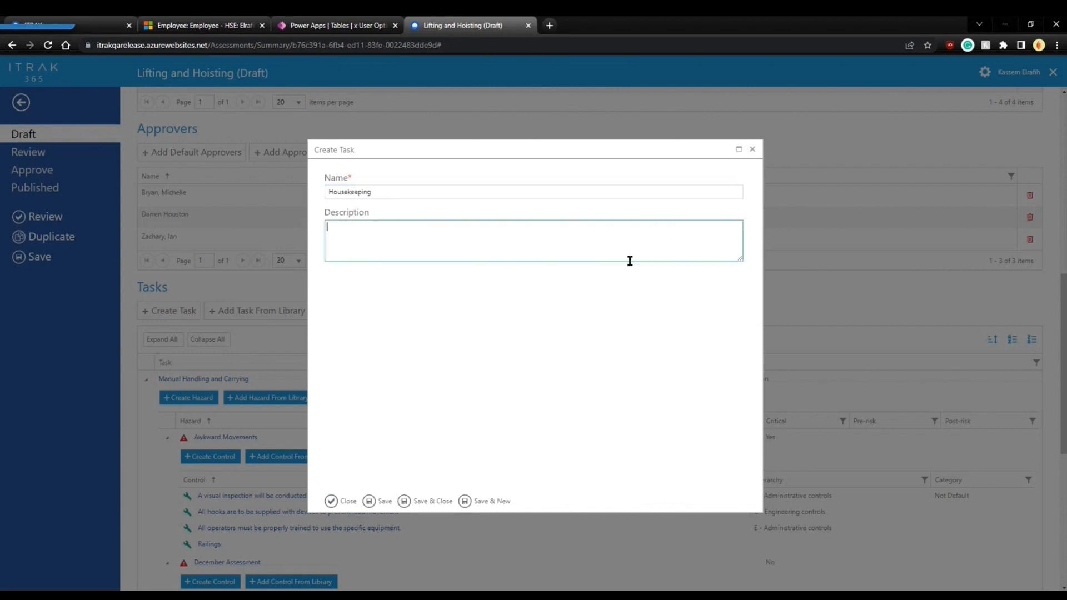
left_click(421, 502)
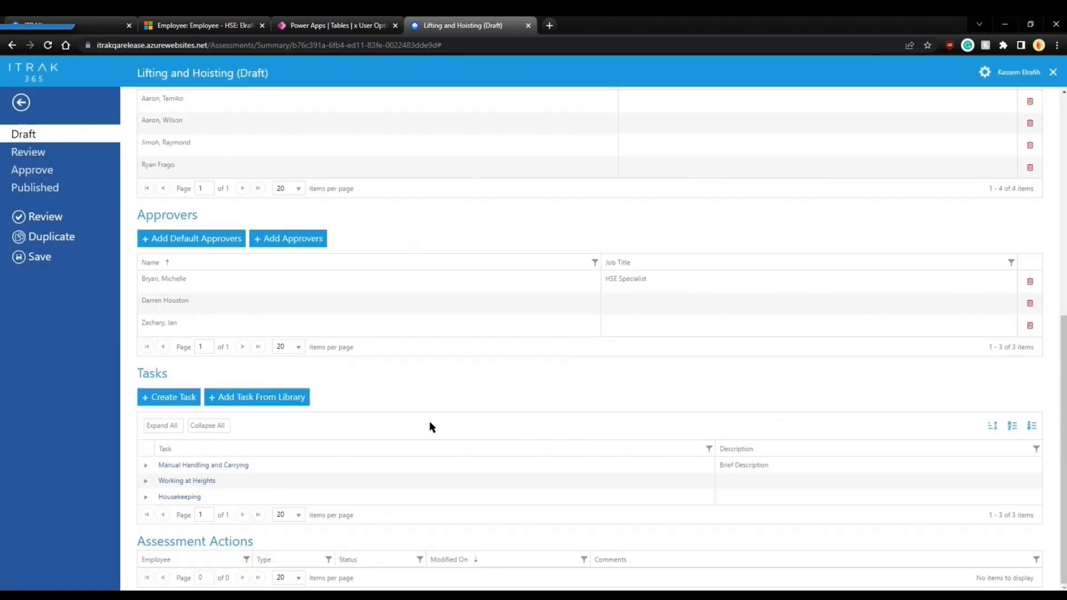
left_click(146, 496)
scroll(353, 411, "down", 1)
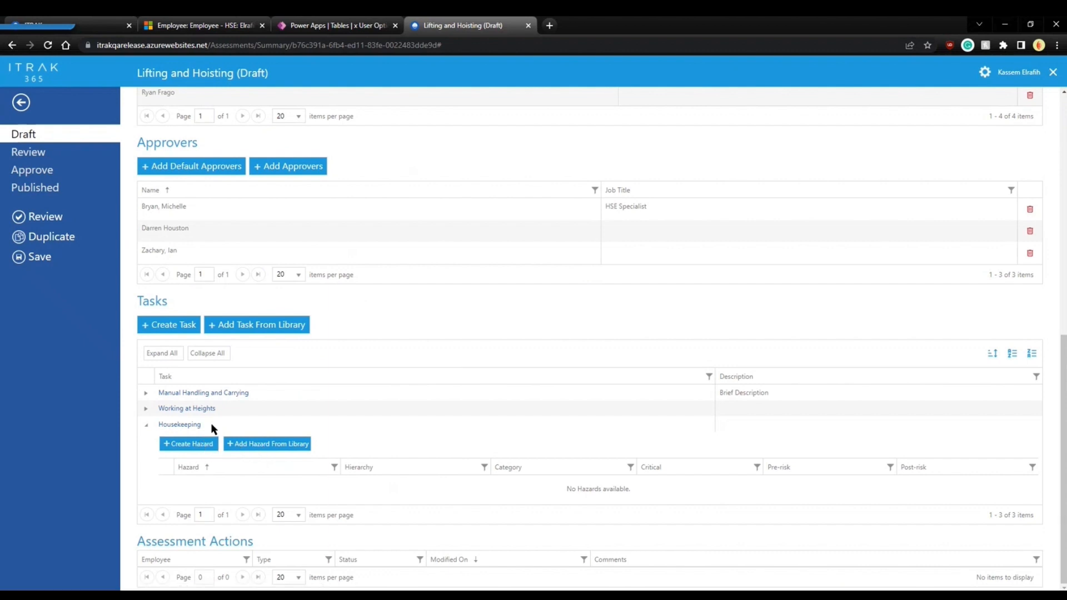
Create a hazard named 'cleaning' under the Housekeeping task.
left_click(190, 445)
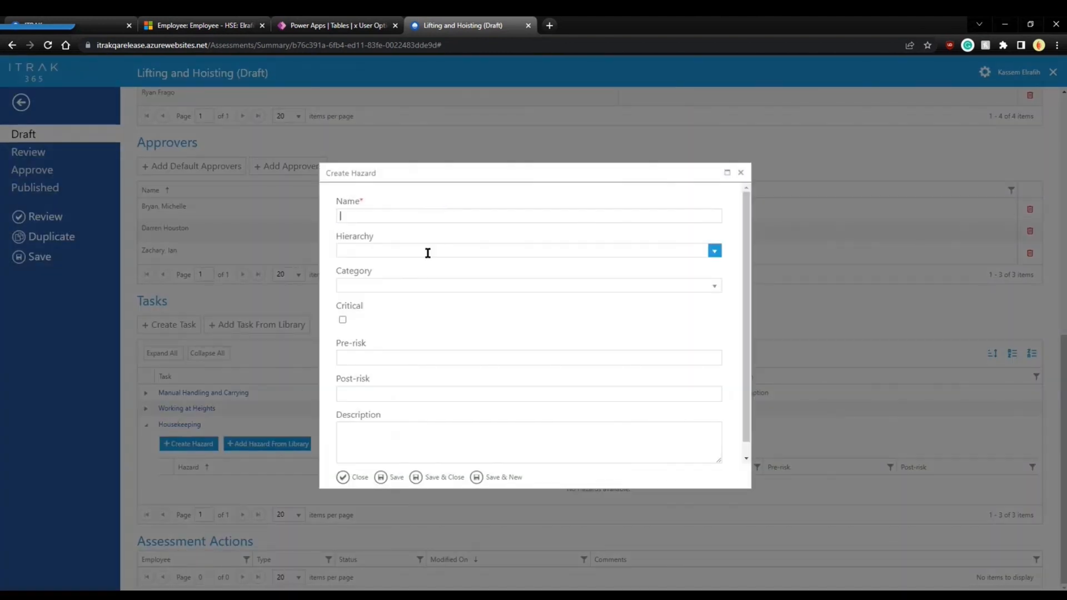
scroll(419, 286, "down", 1)
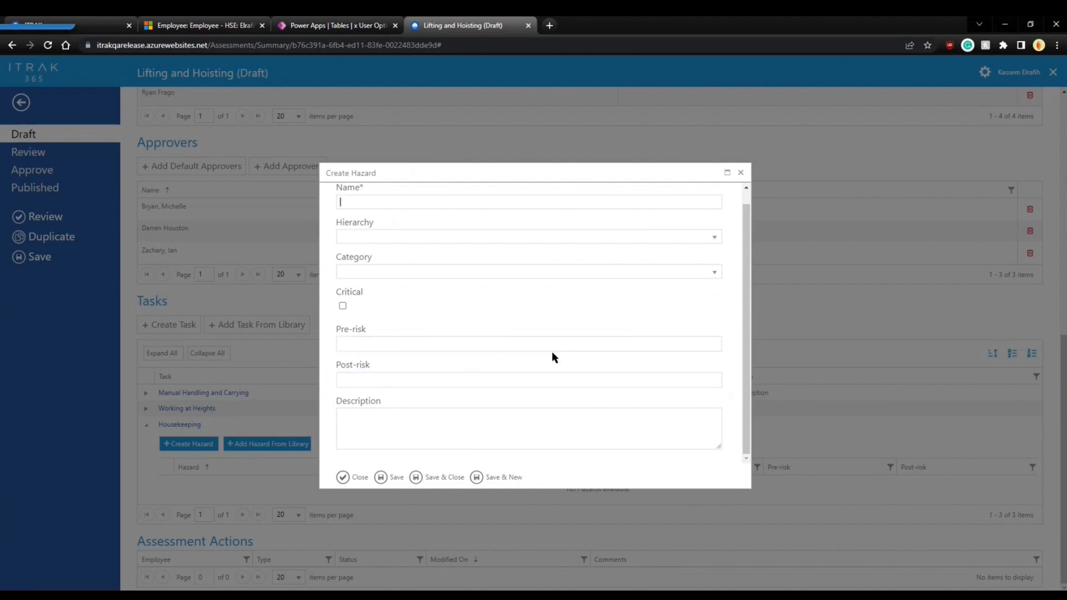
left_click(410, 203)
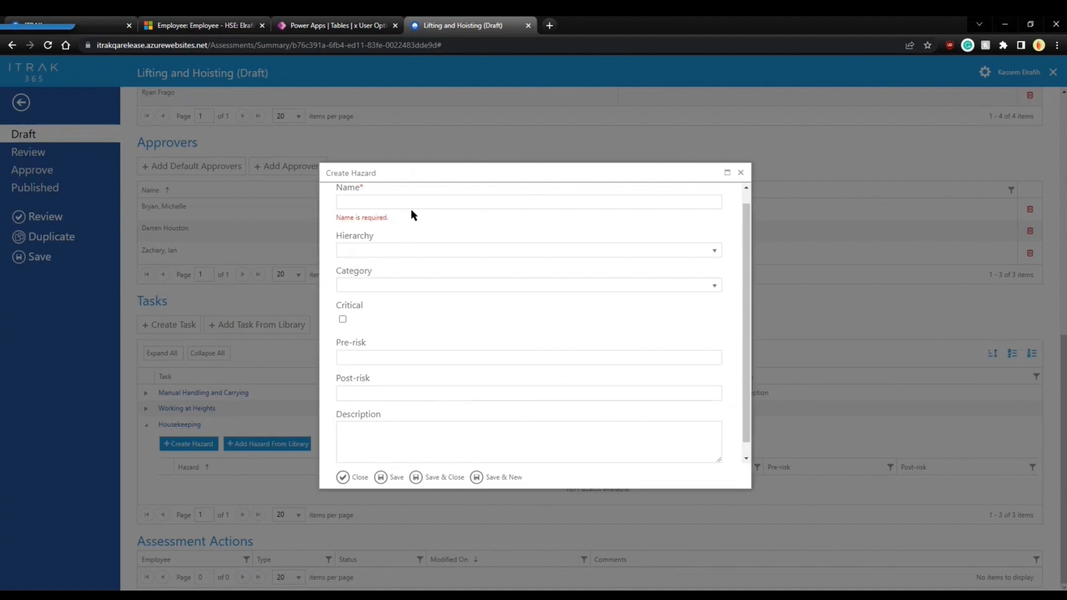
type("cleaning")
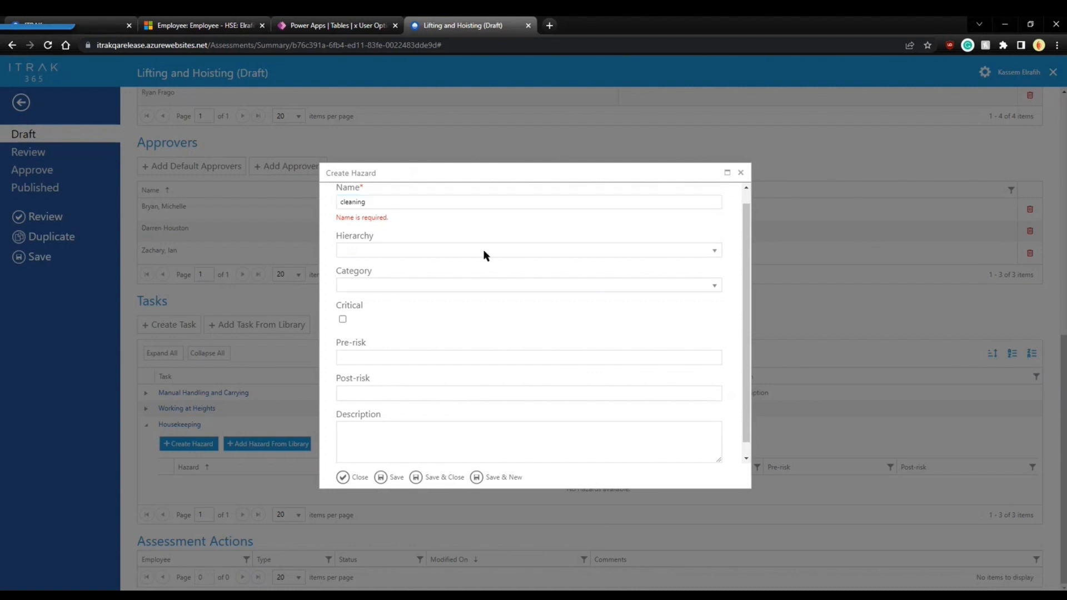
left_click(450, 478)
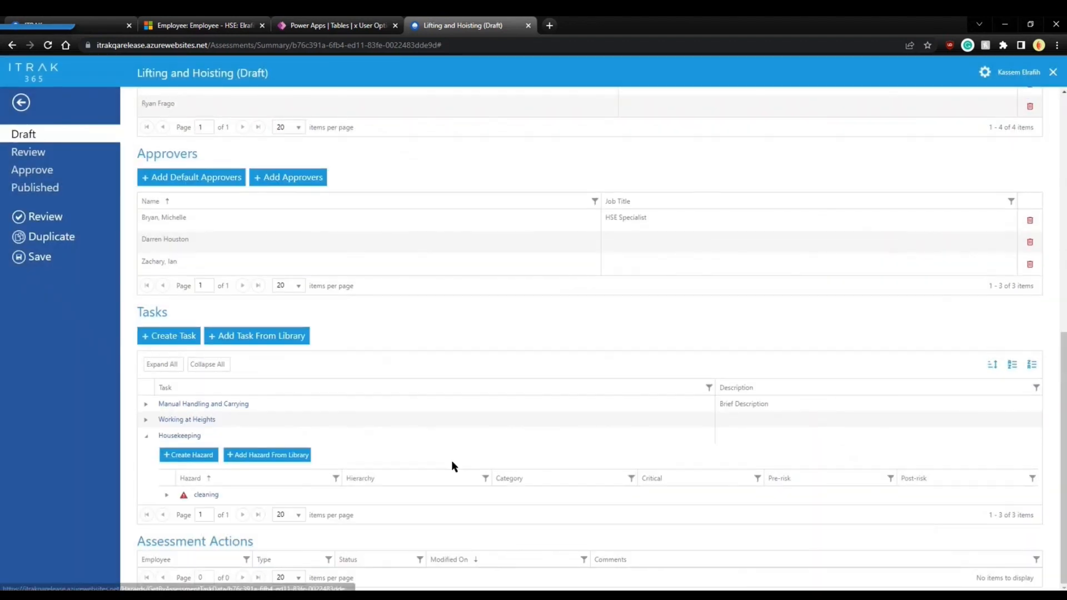
Add control 'using cleaning supplies' to the cleaning hazard with hierarchy B – Substitution and category Not Default.
left_click(167, 494)
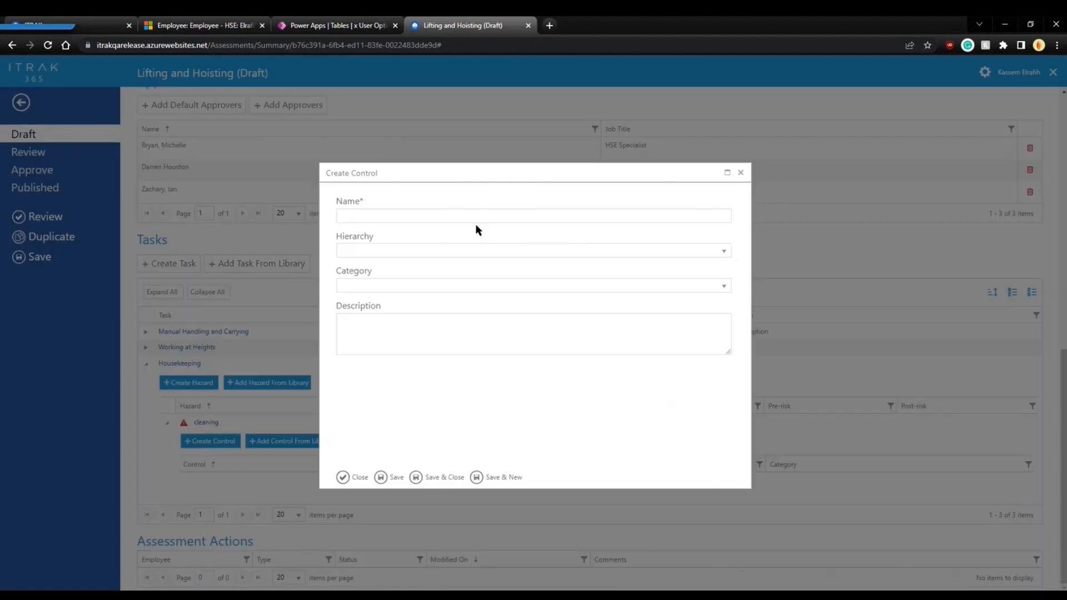
left_click(481, 215)
type("usi")
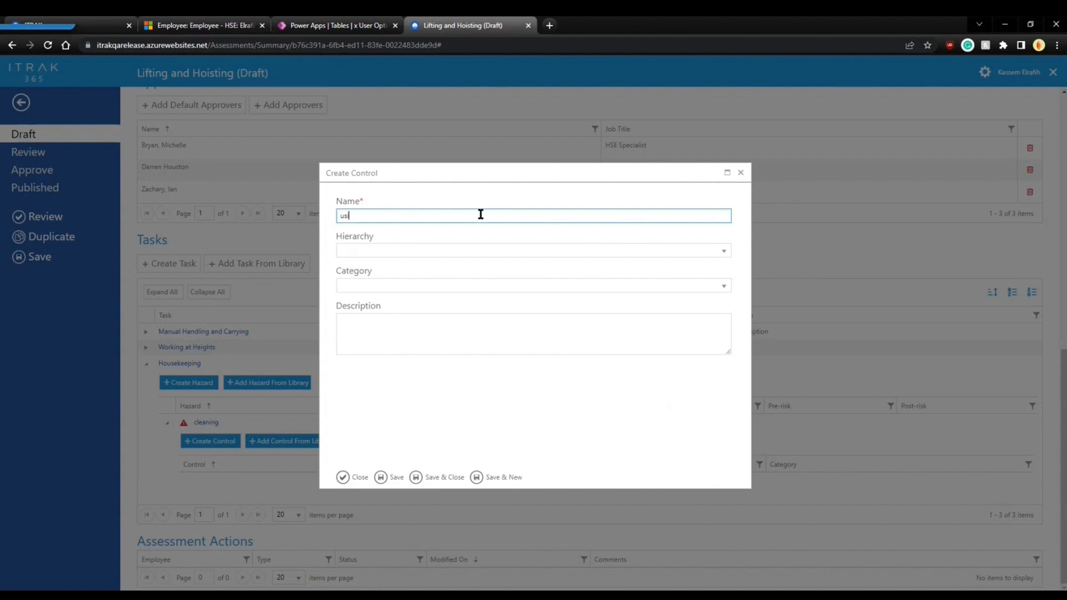
type("ng cleaning supplies")
left_click(707, 250)
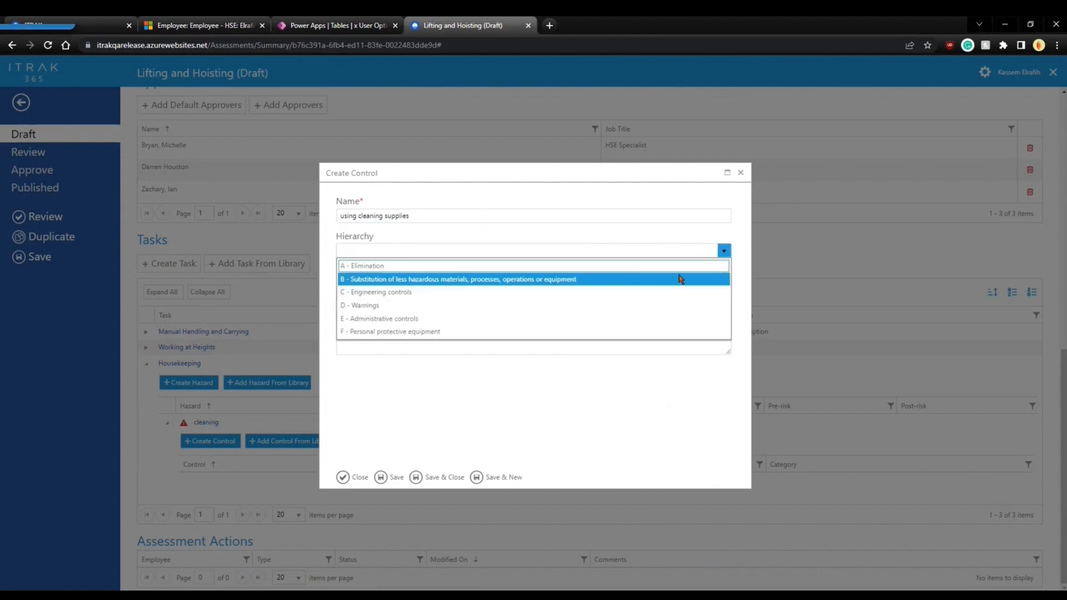
left_click(678, 278)
left_click(723, 285)
left_click(595, 320)
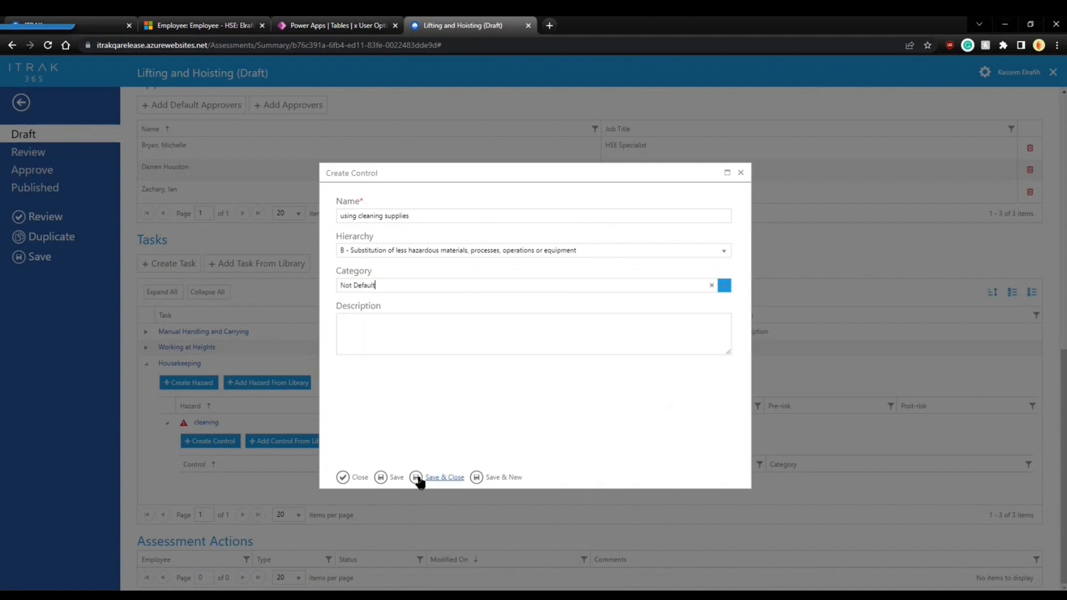
left_click(431, 476)
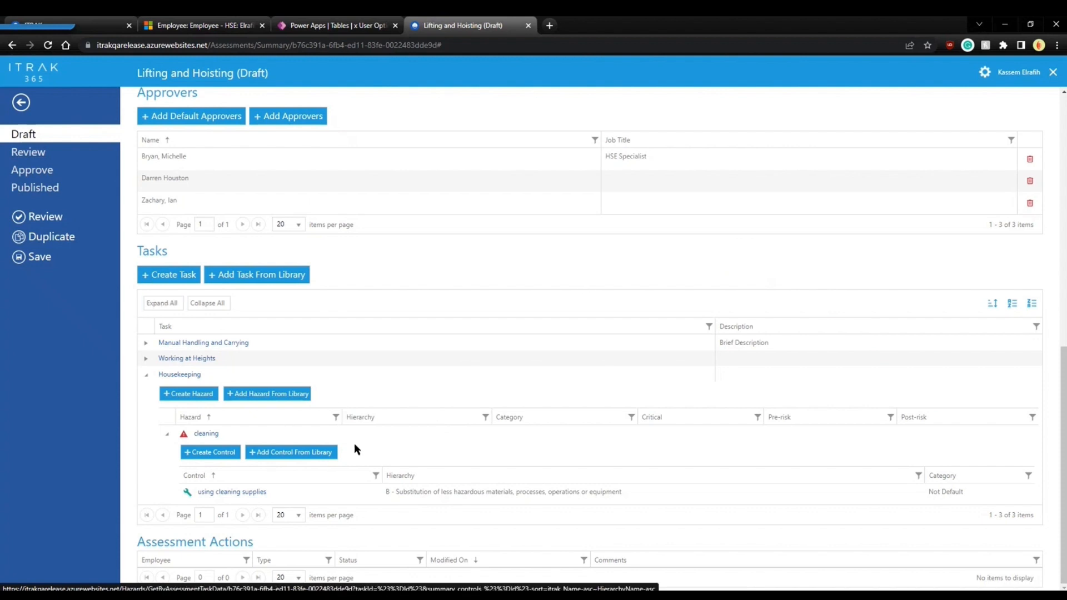
scroll(354, 442, "up", 10)
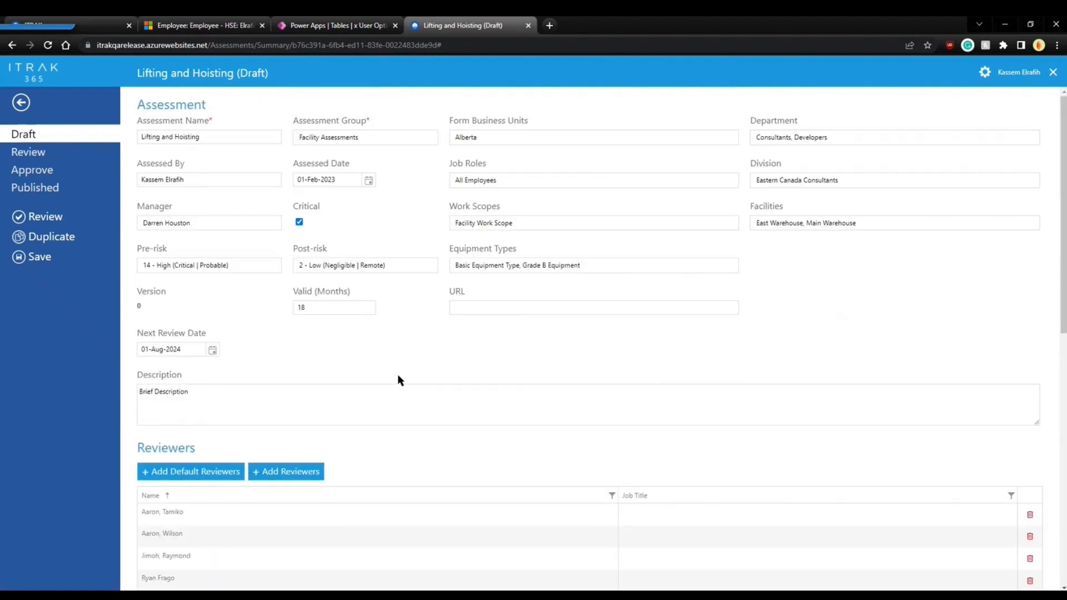
Send the Lifting and Hoisting assessment to Review and wait for it to reload read-only.
left_click(53, 221)
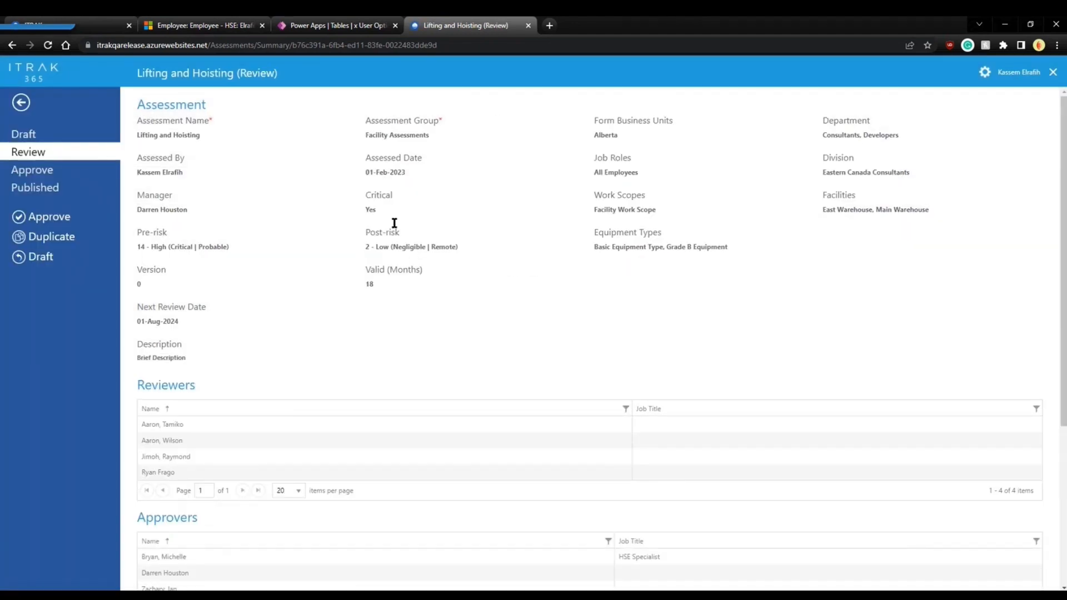
left_click_drag(50, 154, 12, 155)
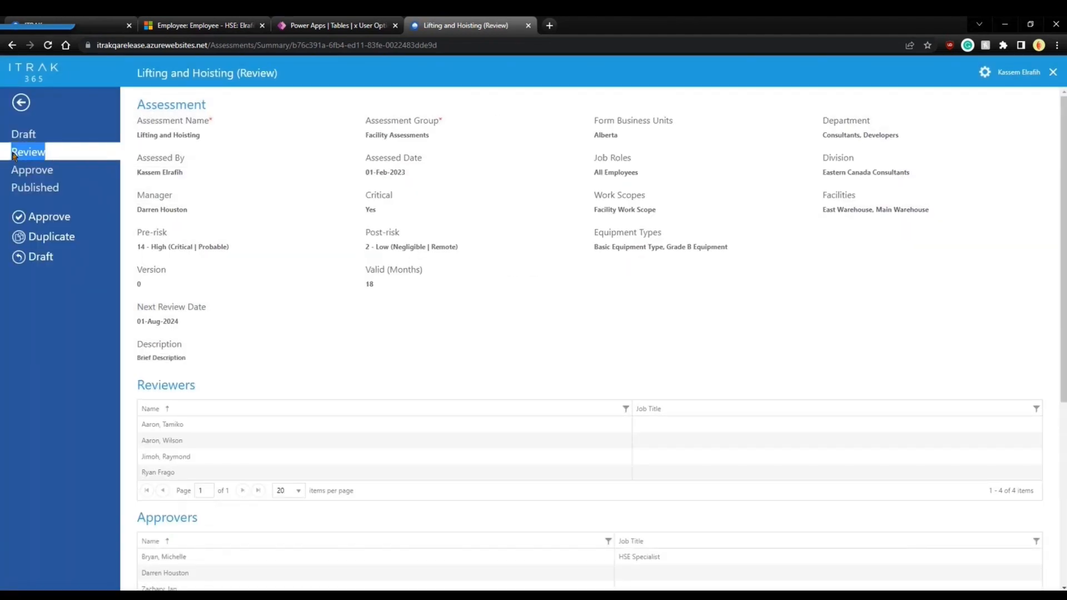
left_click(377, 349)
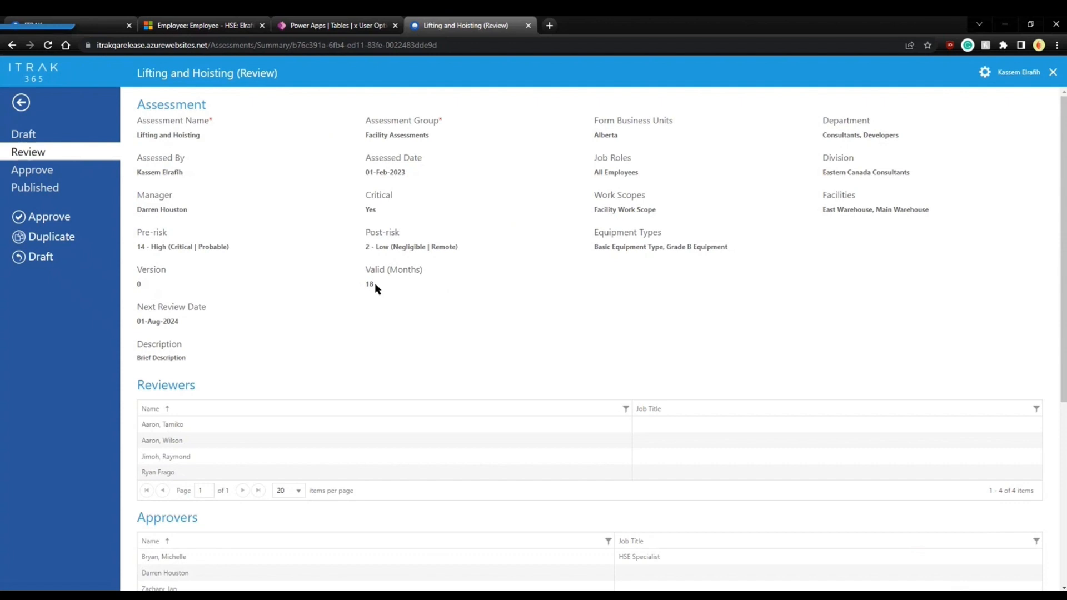